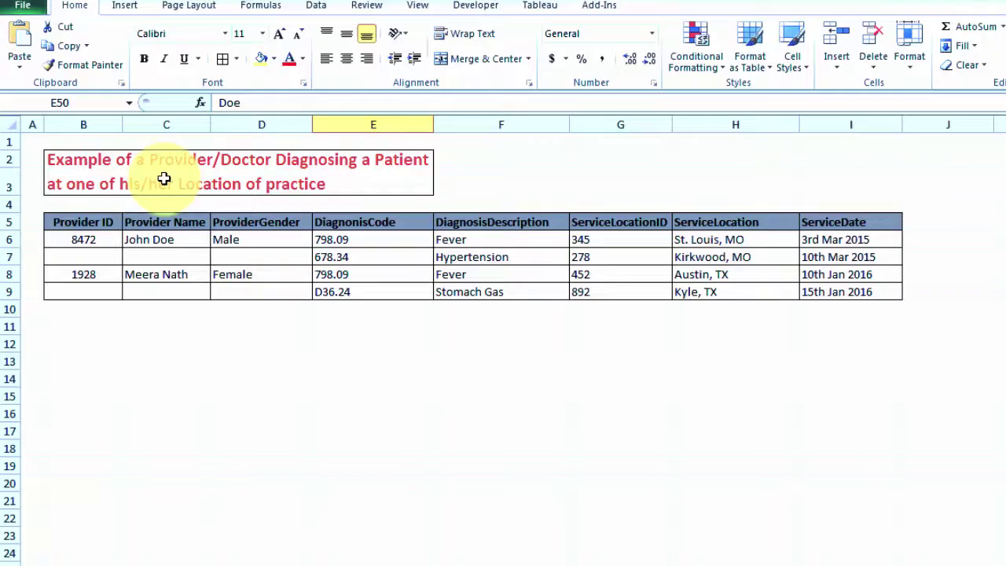
pyautogui.click(7, 239)
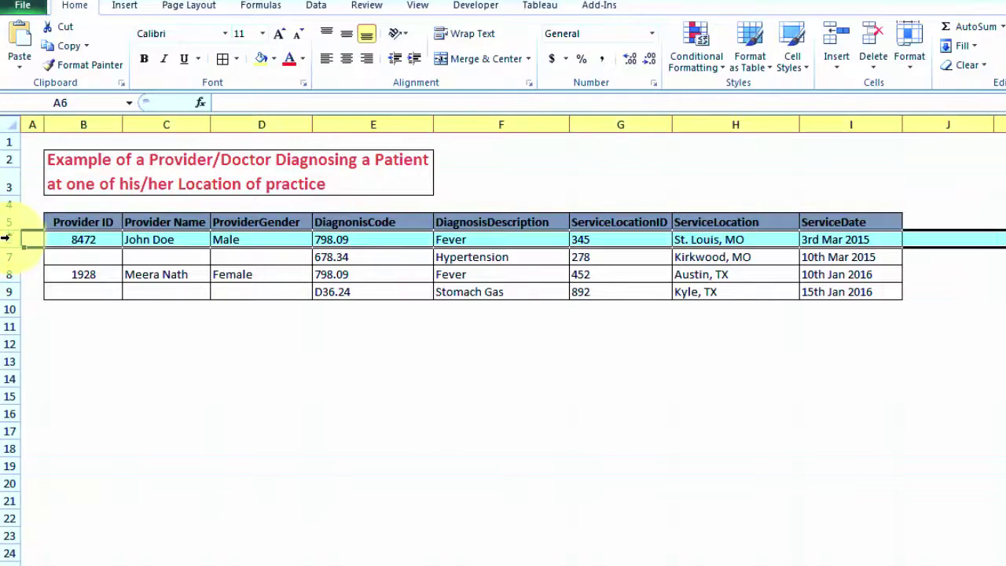
pyautogui.click(104, 241)
pyautogui.click(161, 239)
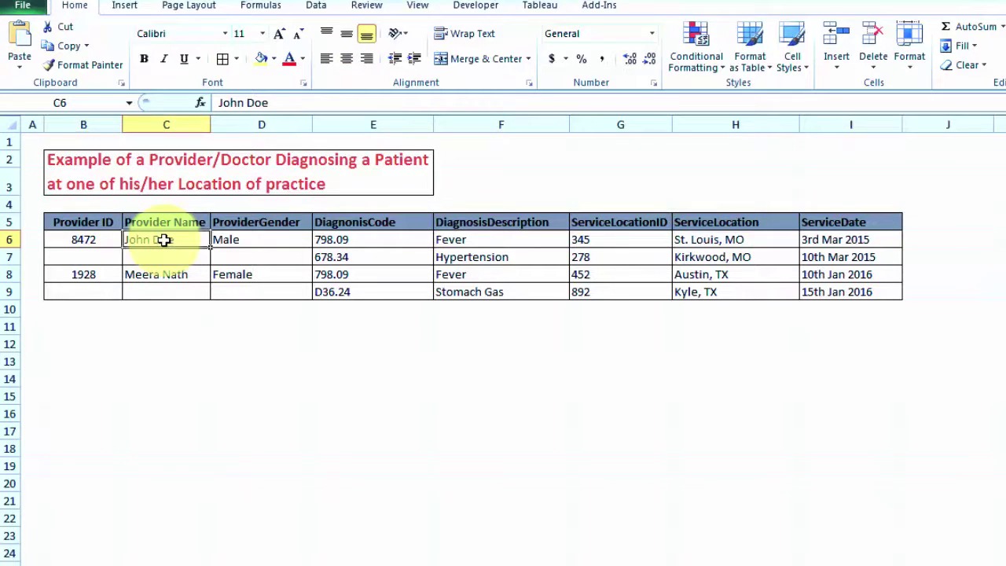
pyautogui.click(243, 240)
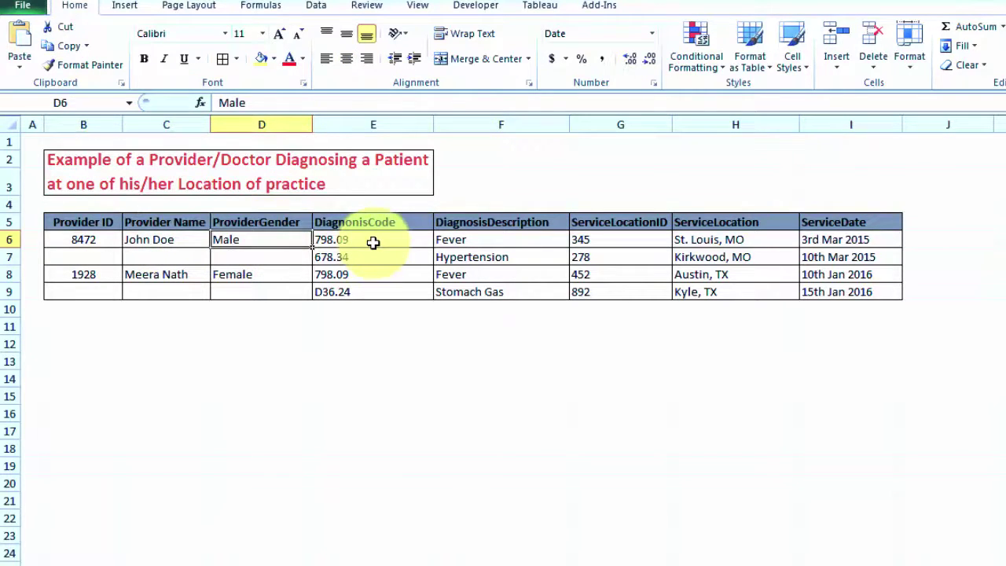
pyautogui.moveTo(373, 242); pyautogui.dragTo(371, 257)
pyautogui.click(470, 241)
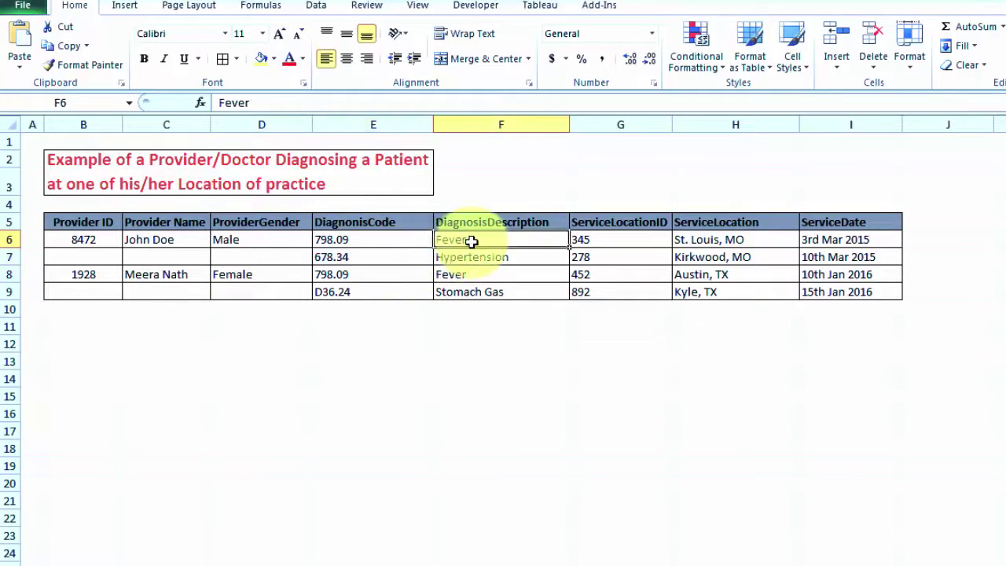
pyautogui.click(508, 260)
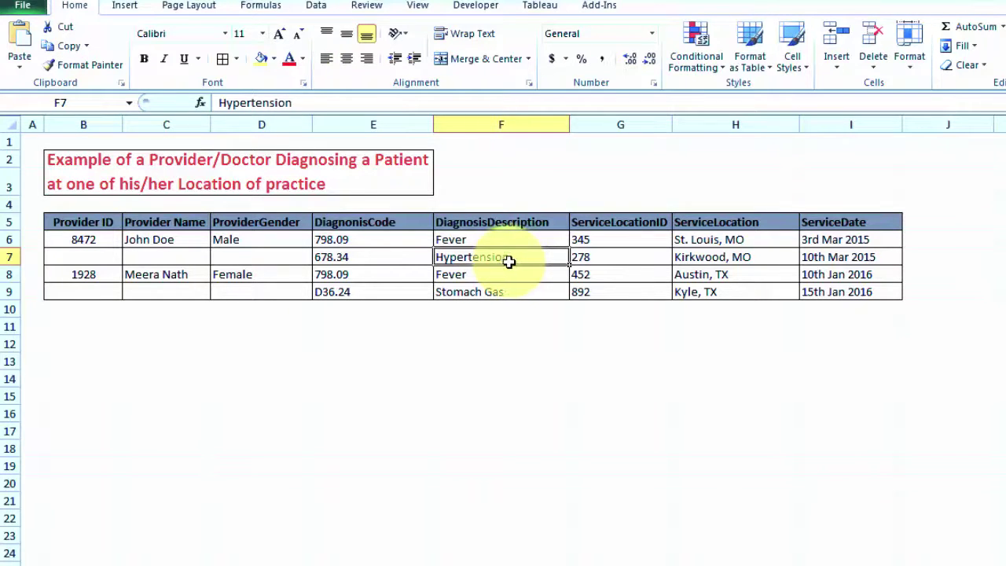
pyautogui.click(863, 239)
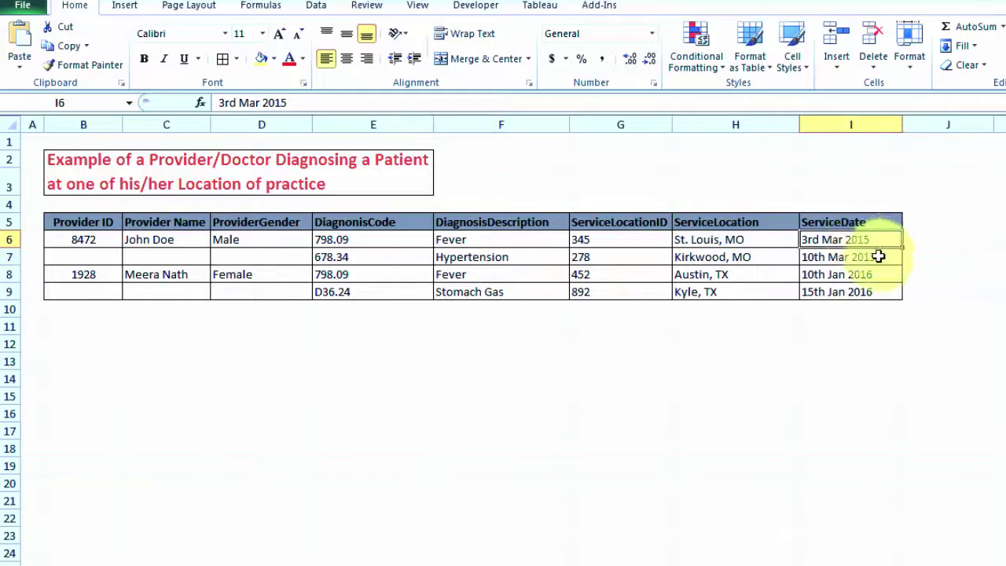
pyautogui.click(877, 256)
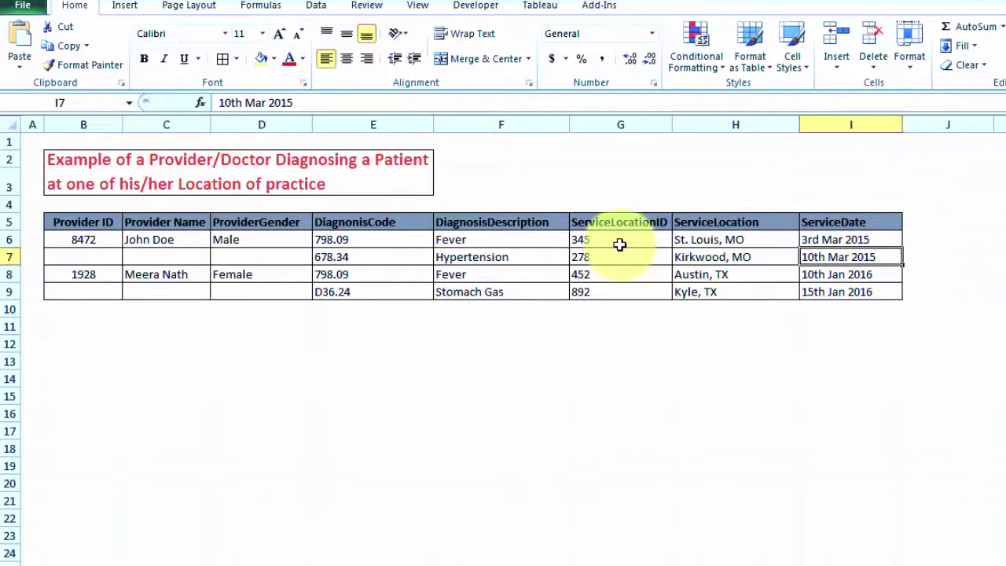
pyautogui.moveTo(620, 243); pyautogui.dragTo(711, 259)
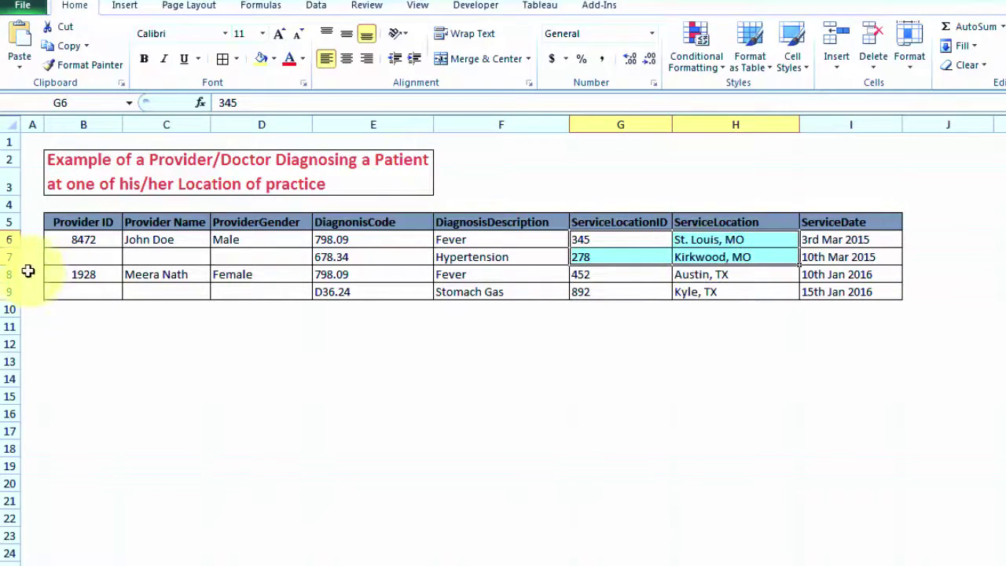
pyautogui.click(5, 273)
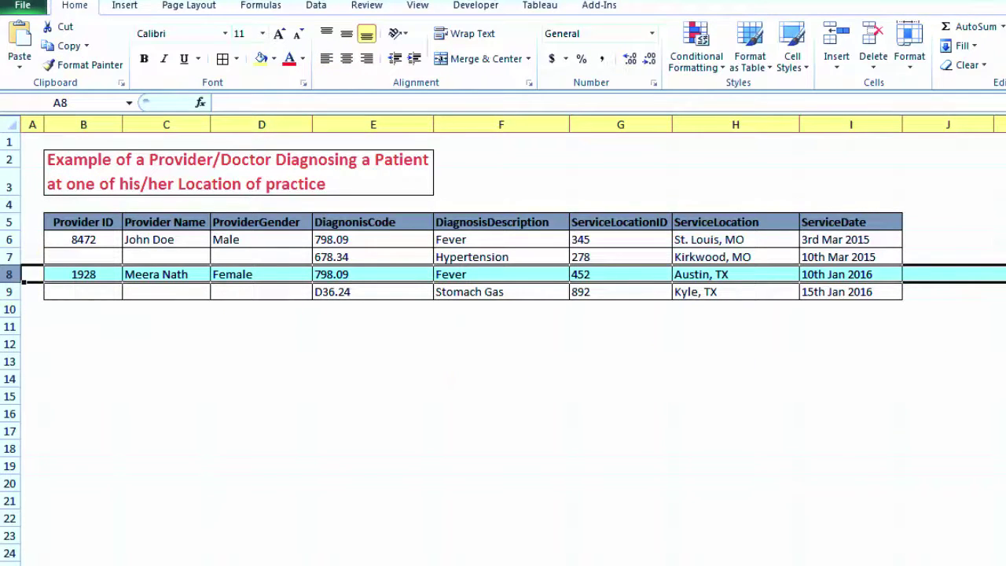
pyautogui.hotkey('alt', 'Tab')
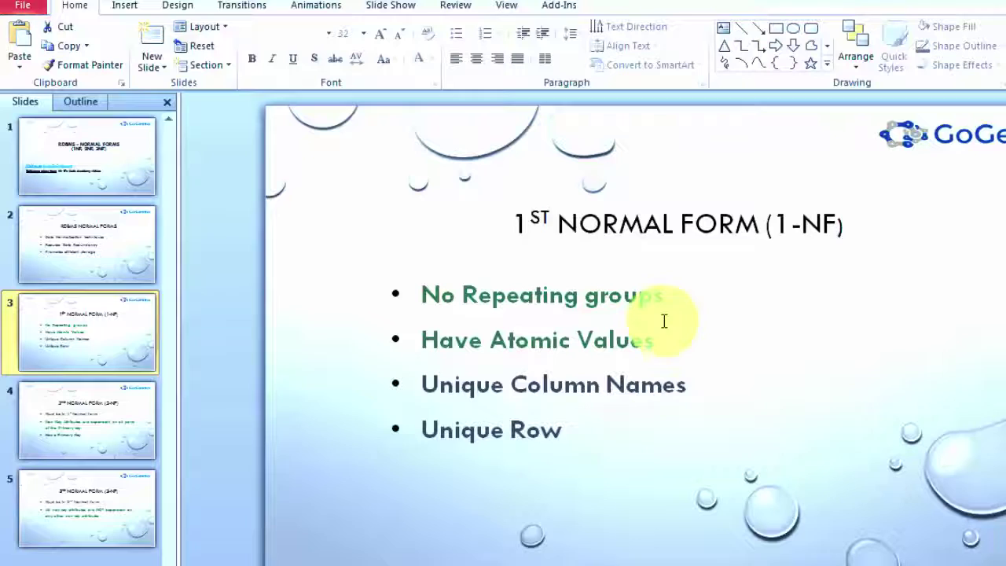
pyautogui.moveTo(669, 296); pyautogui.dragTo(433, 294)
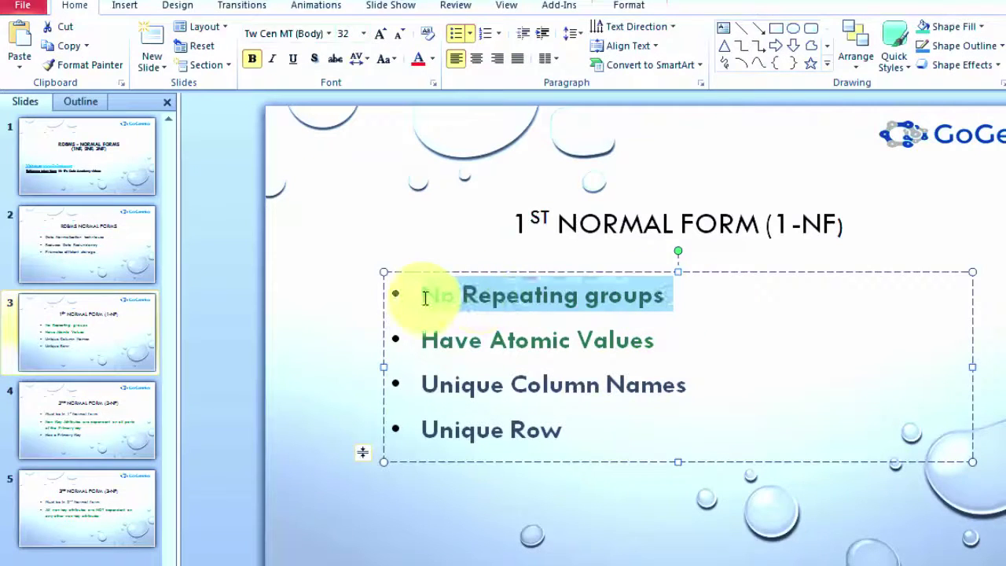
pyautogui.hotkey('alt', 'Tab')
pyautogui.click(6, 239)
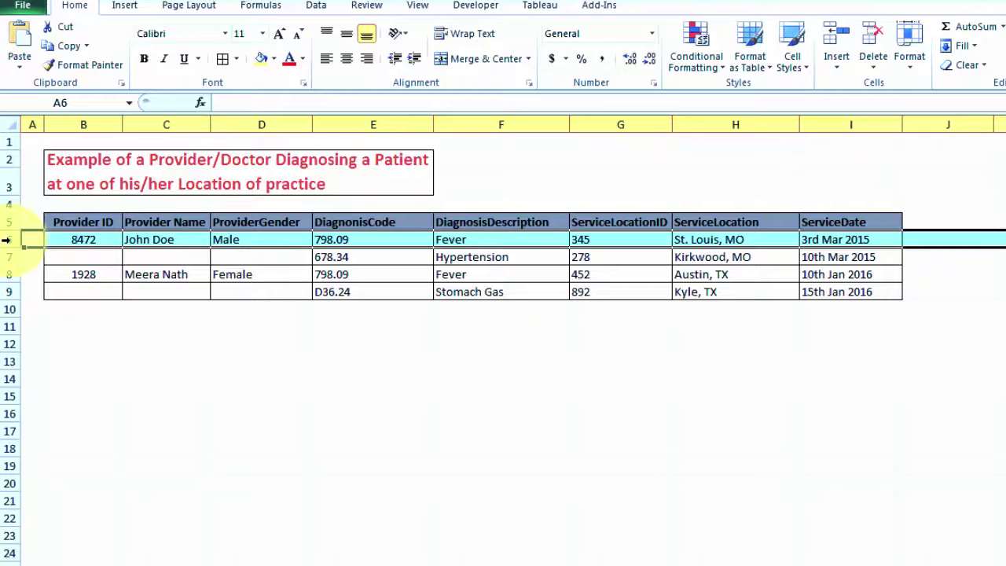
# - Highlight provider 8472's repeating row, its name, and both diagnosis code/description pairs
pyautogui.scroll(-7, 84, 290)
pyautogui.click(84, 289)
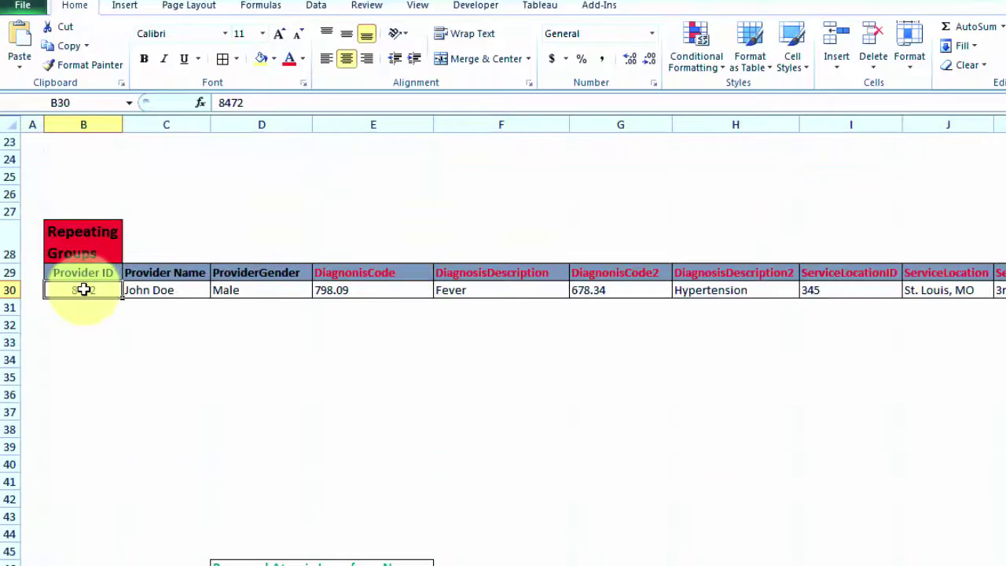
pyautogui.click(161, 290)
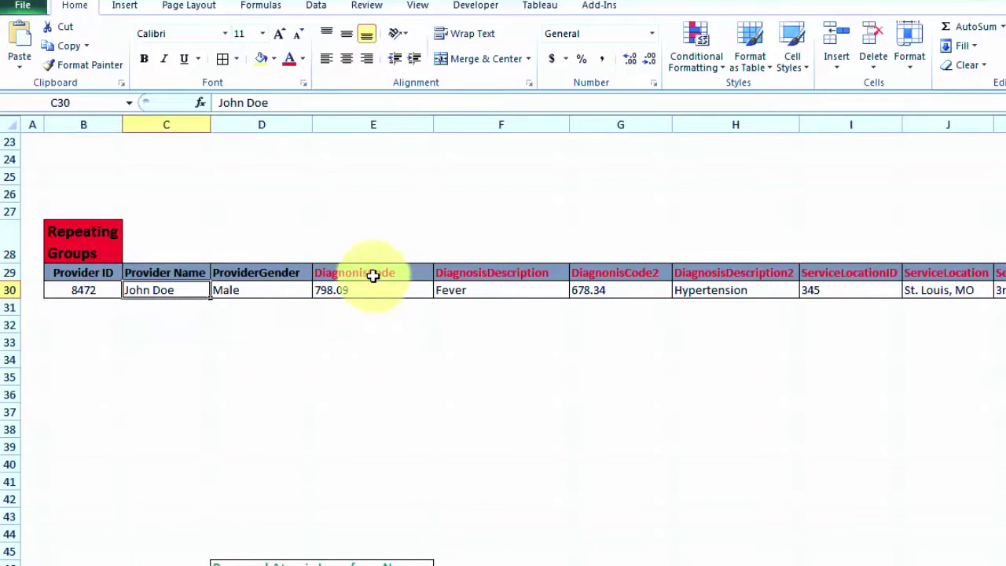
pyautogui.moveTo(373, 275); pyautogui.dragTo(558, 285)
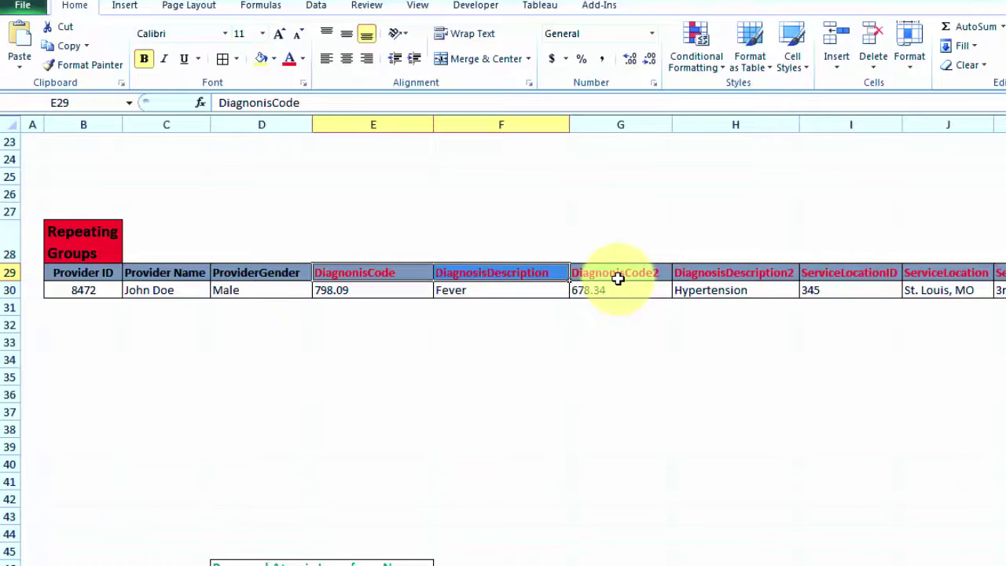
pyautogui.moveTo(618, 278); pyautogui.dragTo(738, 274)
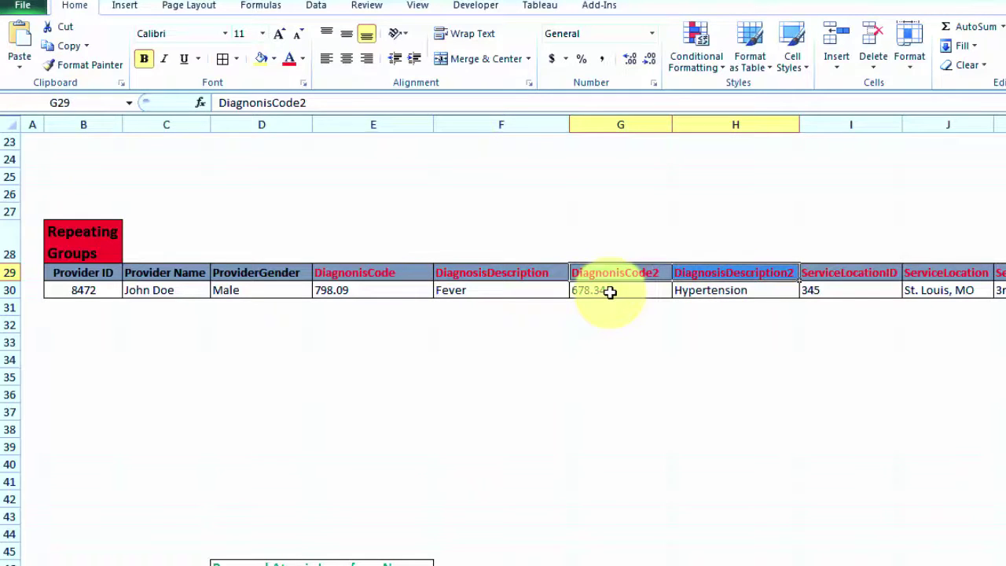
# - Point out the DiagnonisCode, DiagnosisDescription, their numbered duplicates, and ServiceLocation/ServiceDate headers
pyautogui.click(390, 273)
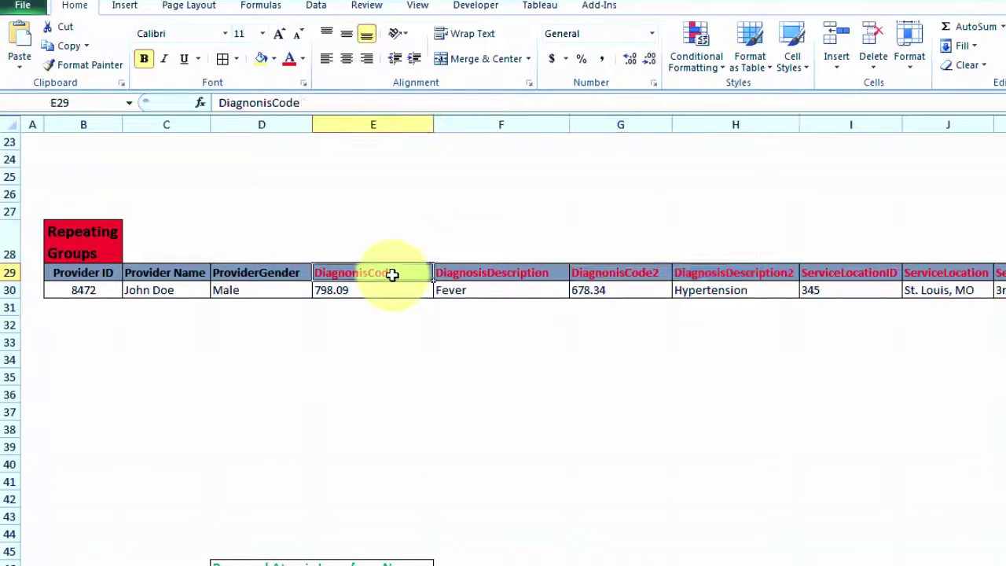
pyautogui.click(649, 273)
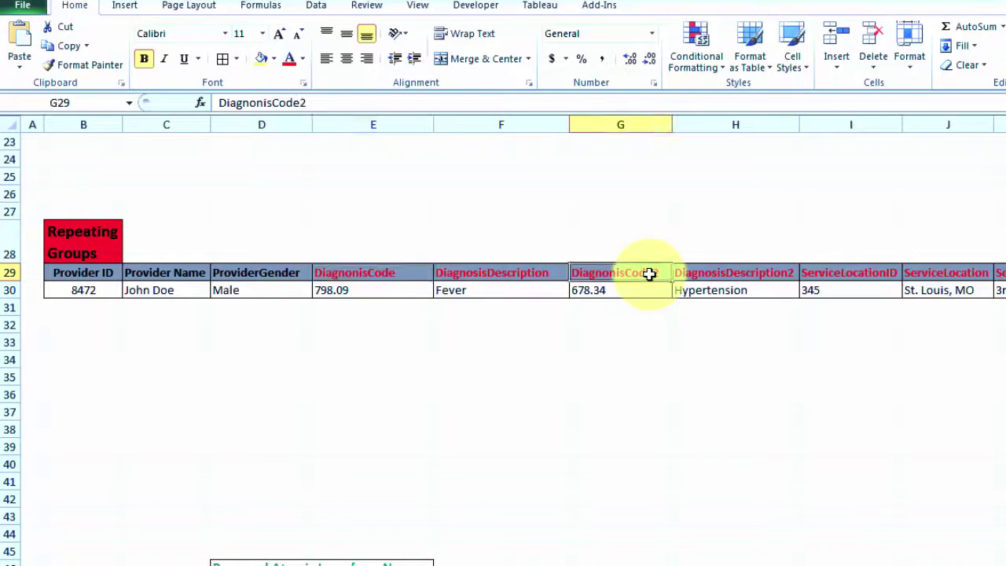
pyautogui.click(521, 275)
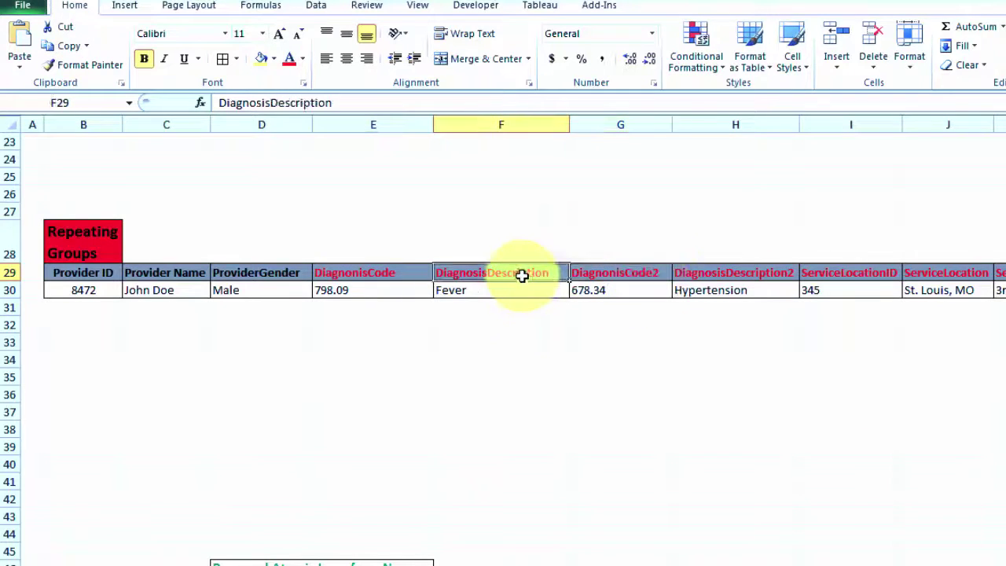
pyautogui.click(734, 271)
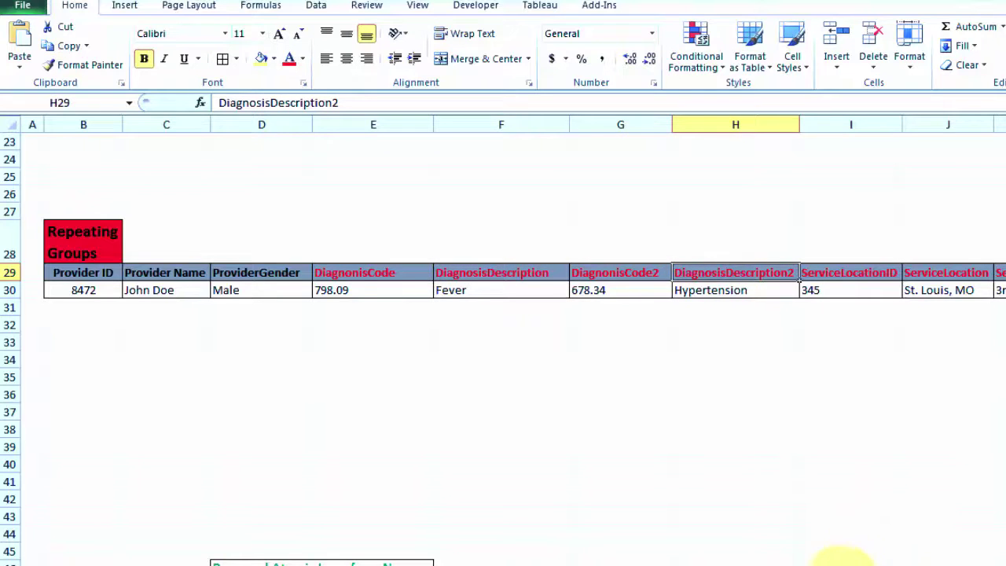
pyautogui.hscroll(2, 785, 393)
pyautogui.click(757, 273)
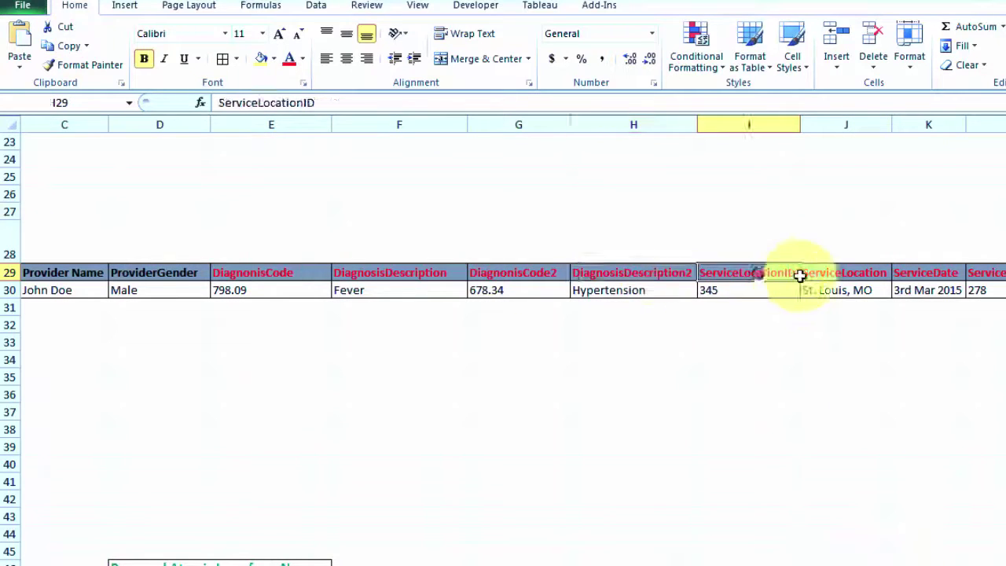
pyautogui.click(849, 273)
pyautogui.click(940, 272)
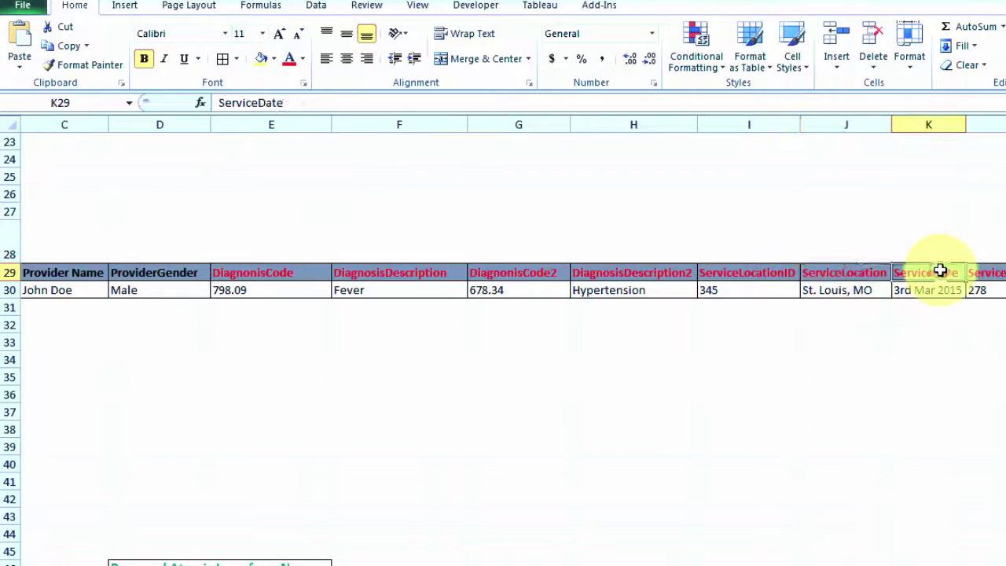
pyautogui.moveTo(927, 564); pyautogui.dragTo(707, 554)
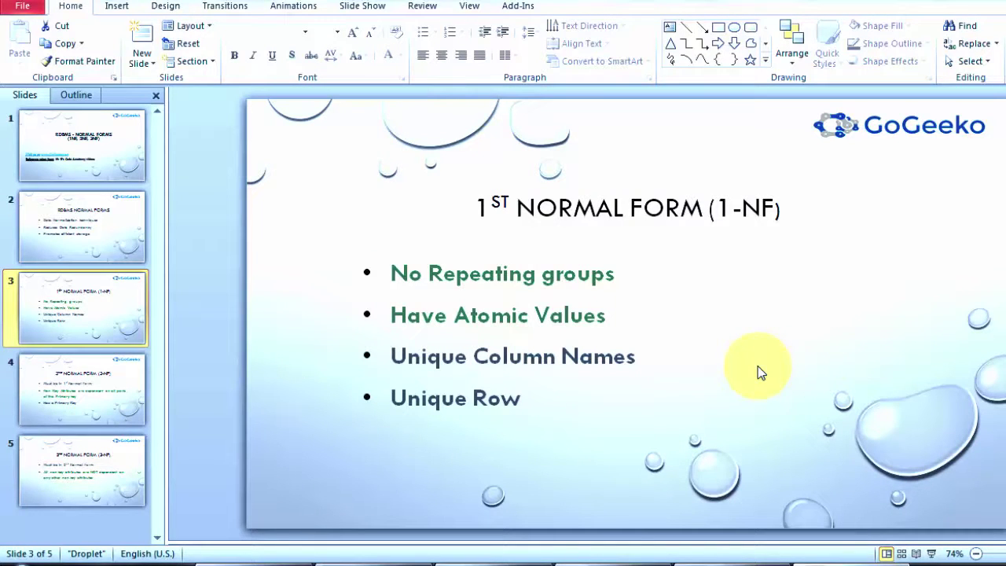
# - Highlight the 'Have Atomic Values' rule on the PowerPoint slide
pyautogui.moveTo(400, 314); pyautogui.dragTo(655, 357)
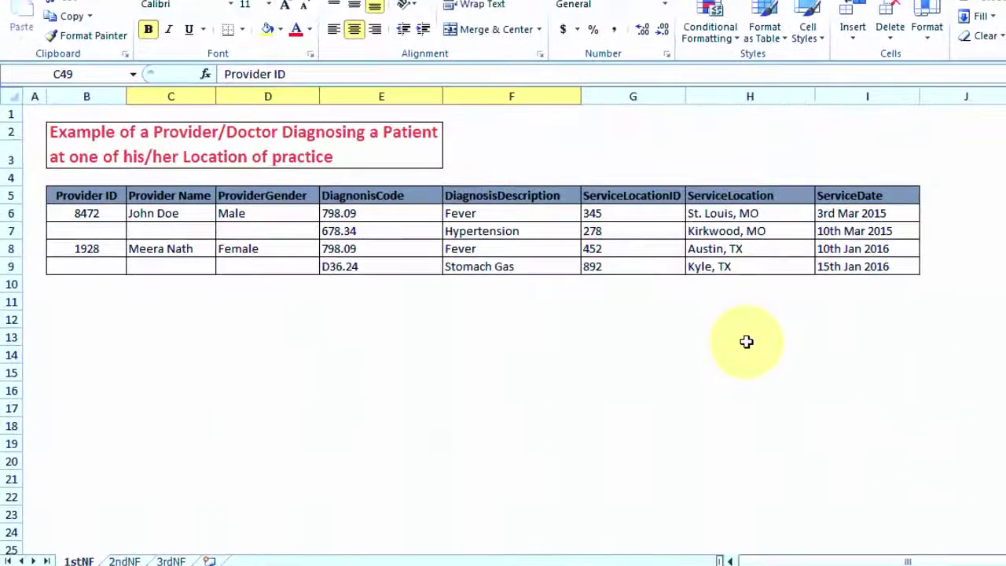
# - Select the Provider Name and ServiceLocation column values, then clear the selection
pyautogui.click(168, 197)
pyautogui.moveTo(168, 197); pyautogui.dragTo(170, 249)
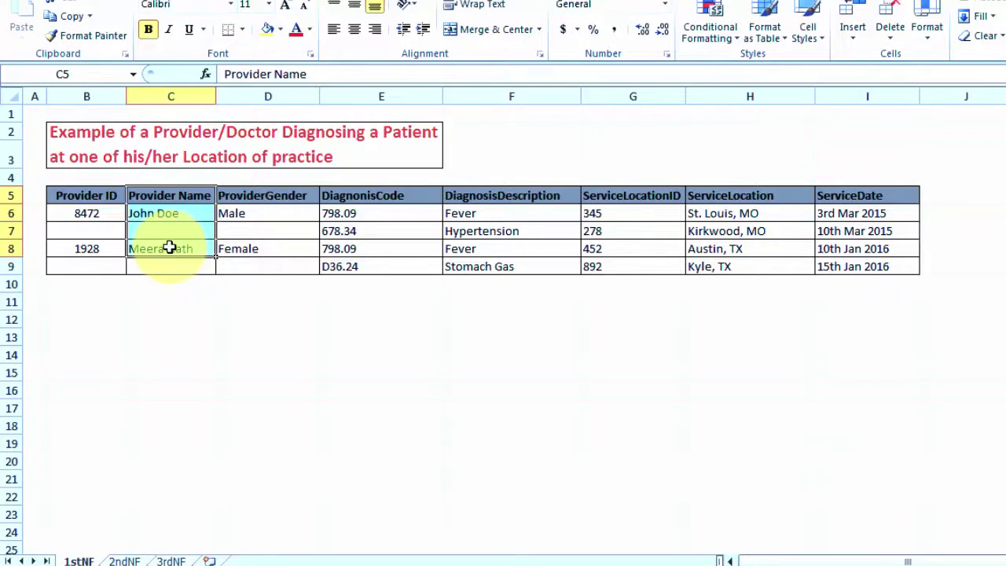
pyautogui.moveTo(732, 193); pyautogui.dragTo(737, 262)
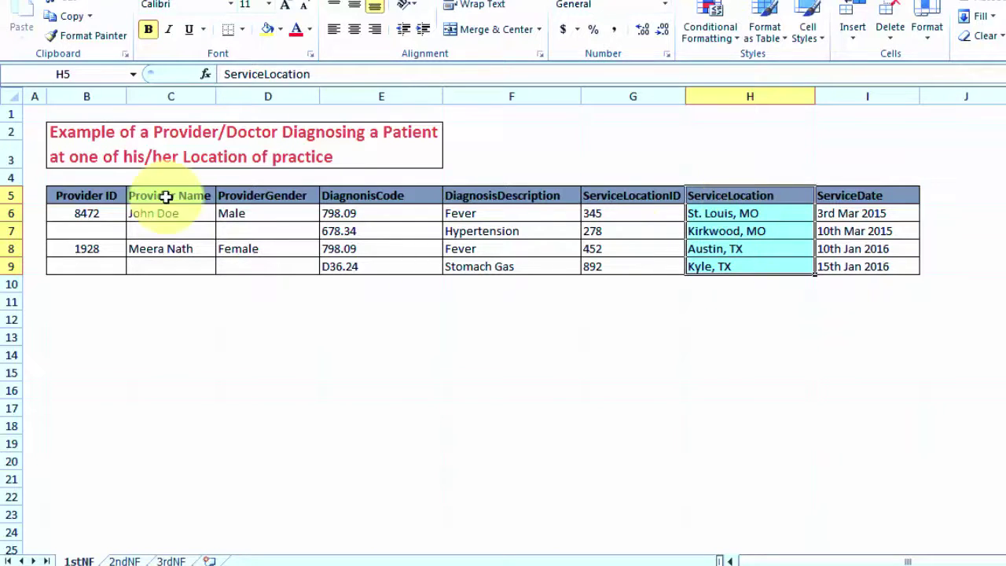
pyautogui.moveTo(164, 198); pyautogui.dragTo(159, 257)
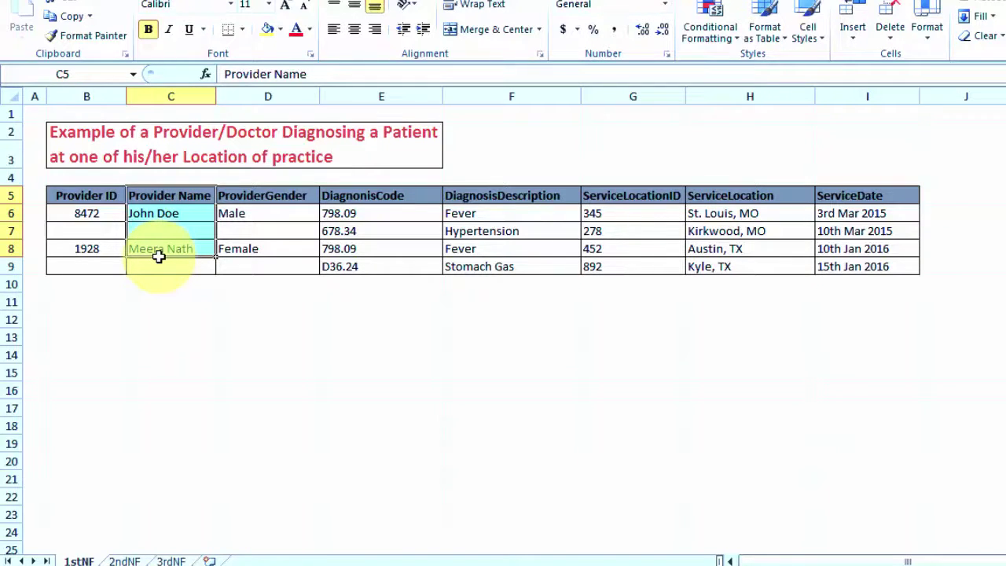
pyautogui.click(961, 355)
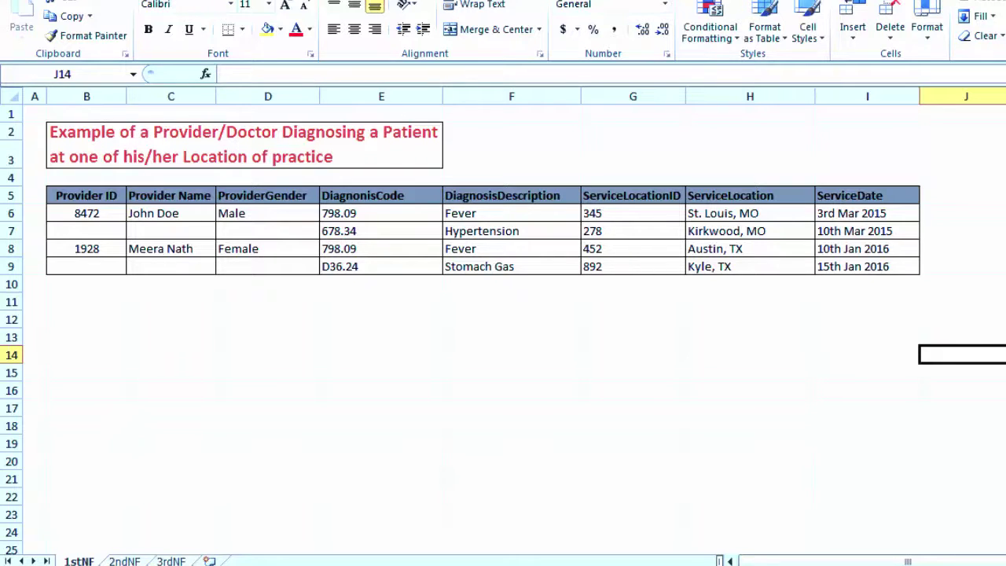
pyautogui.scroll(-13, 179, 259)
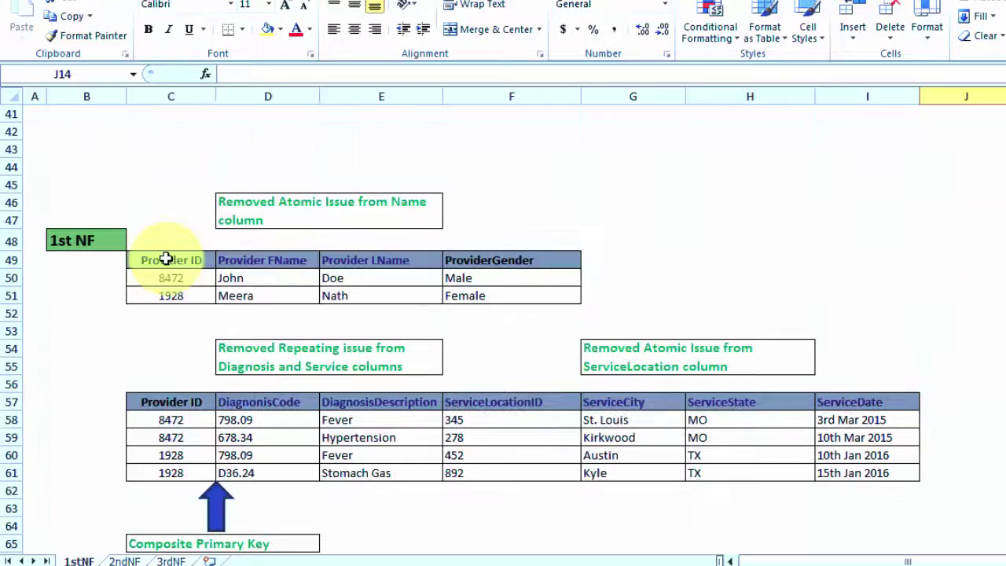
pyautogui.moveTo(165, 260); pyautogui.dragTo(487, 296)
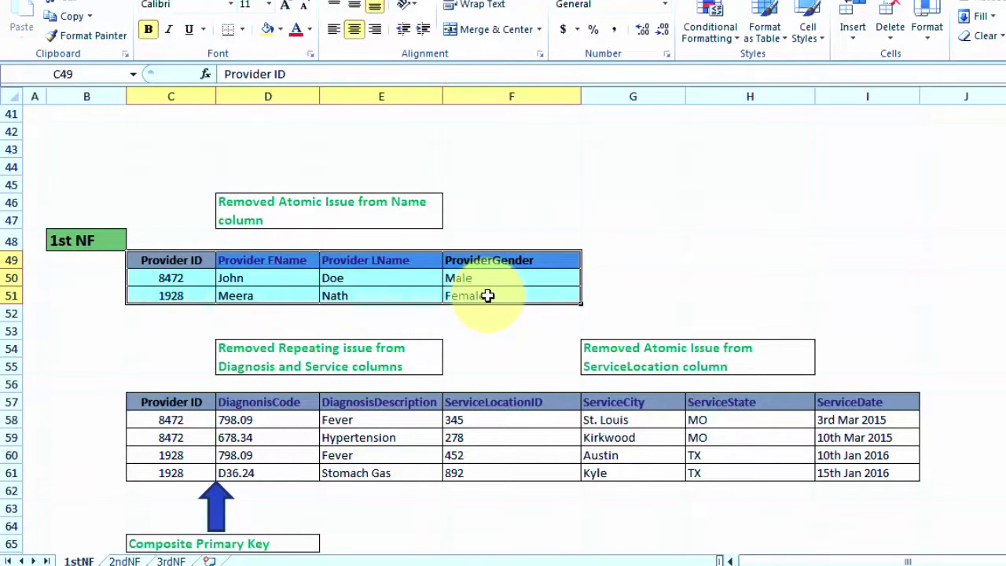
pyautogui.click(282, 260)
pyautogui.moveTo(286, 261); pyautogui.dragTo(358, 291)
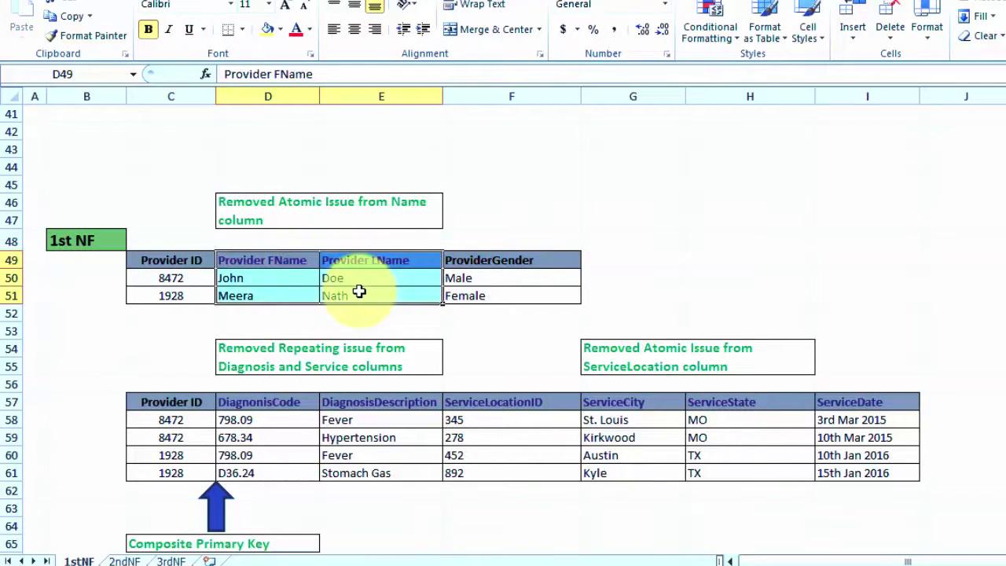
pyautogui.moveTo(173, 260); pyautogui.dragTo(181, 291)
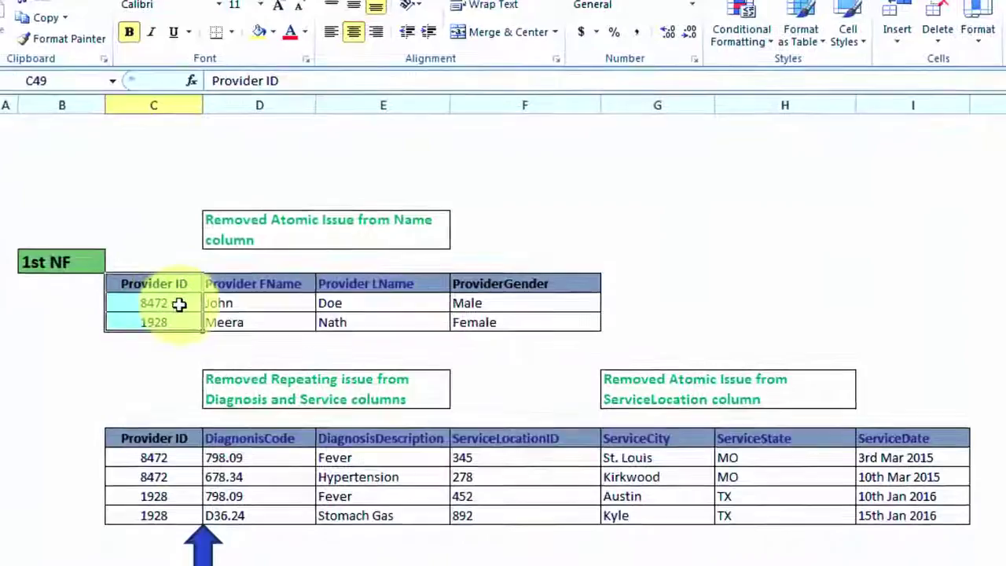
pyautogui.moveTo(215, 312); pyautogui.dragTo(464, 319)
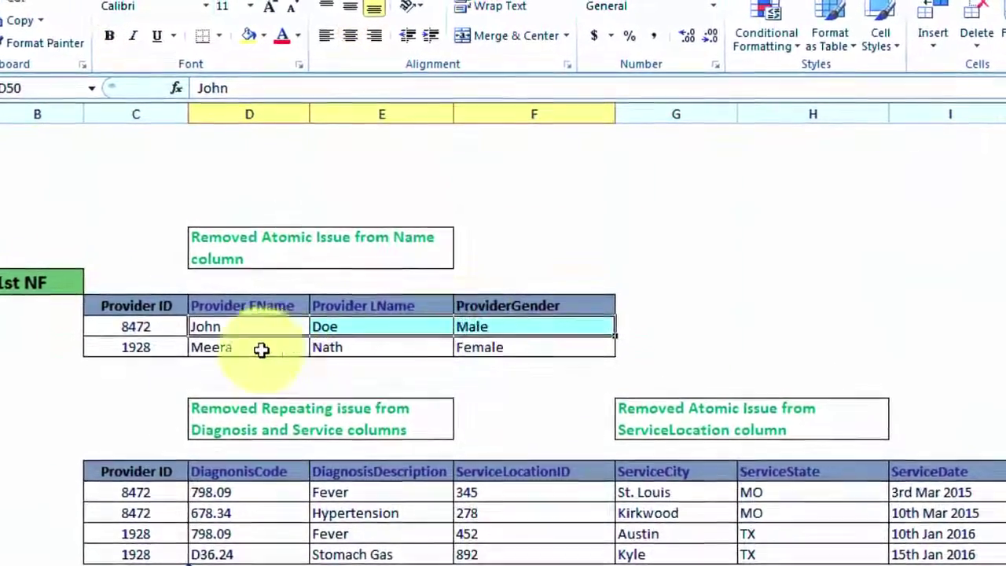
pyautogui.moveTo(262, 348); pyautogui.dragTo(472, 345)
pyautogui.moveTo(140, 290); pyautogui.dragTo(509, 340)
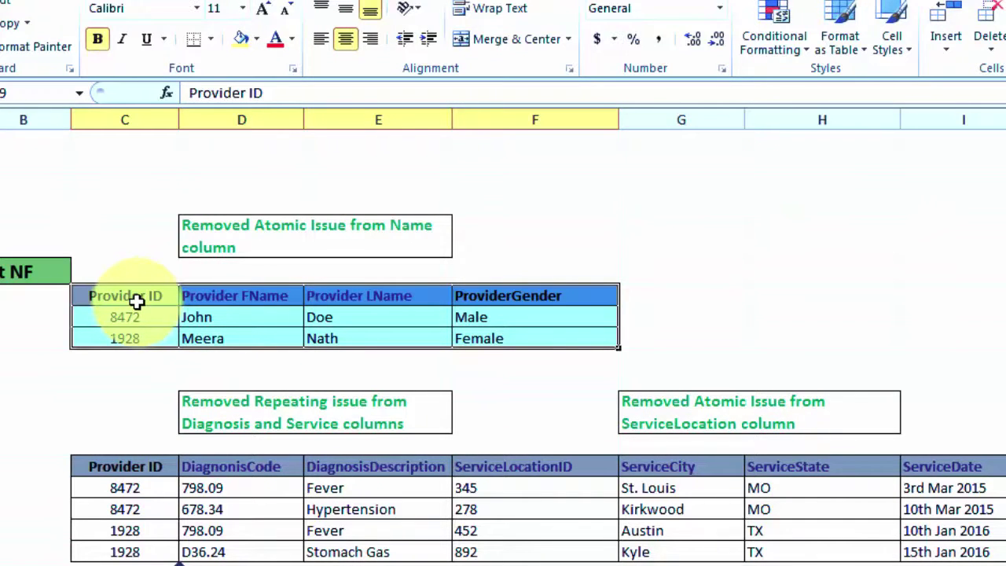
pyautogui.doubleClick(218, 301)
pyautogui.moveTo(218, 301); pyautogui.dragTo(317, 298)
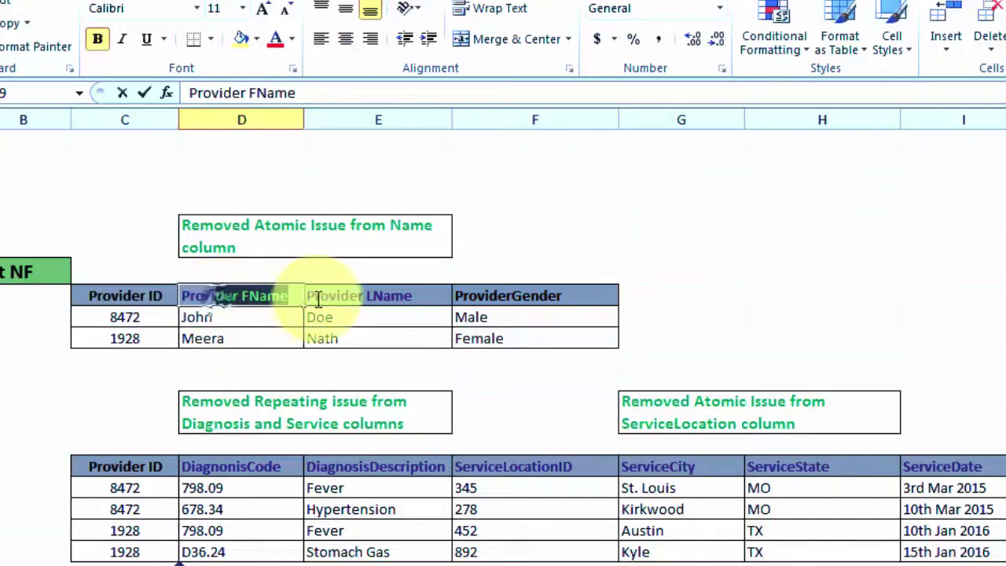
pyautogui.click(359, 296)
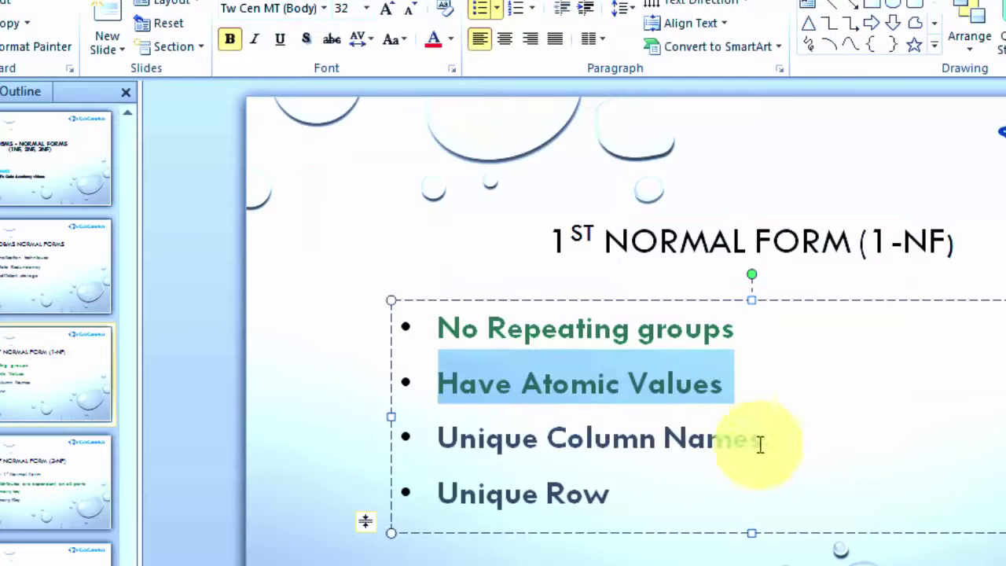
pyautogui.moveTo(791, 438); pyautogui.dragTo(439, 438)
pyautogui.moveTo(639, 492); pyautogui.dragTo(439, 494)
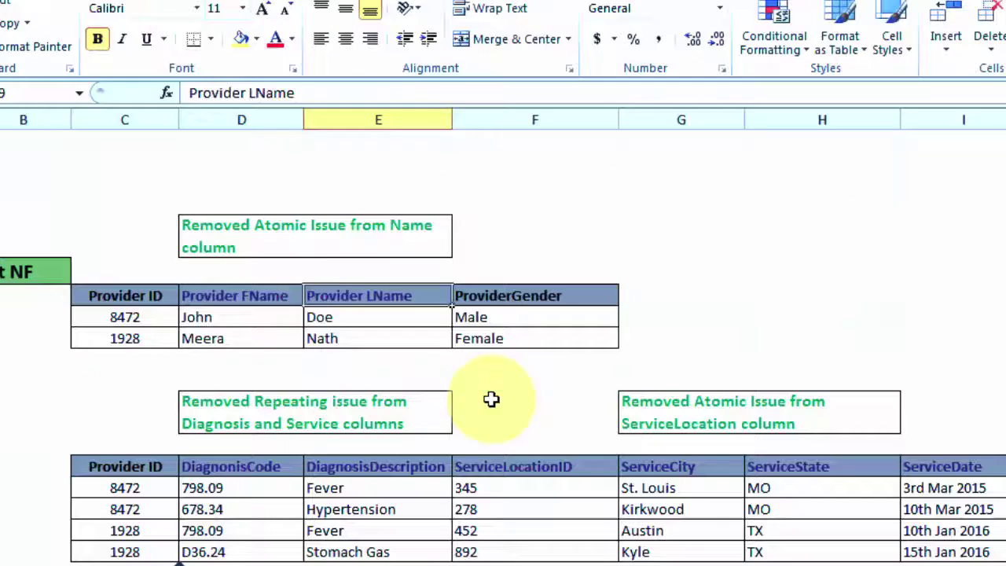
pyautogui.moveTo(125, 295); pyautogui.dragTo(489, 340)
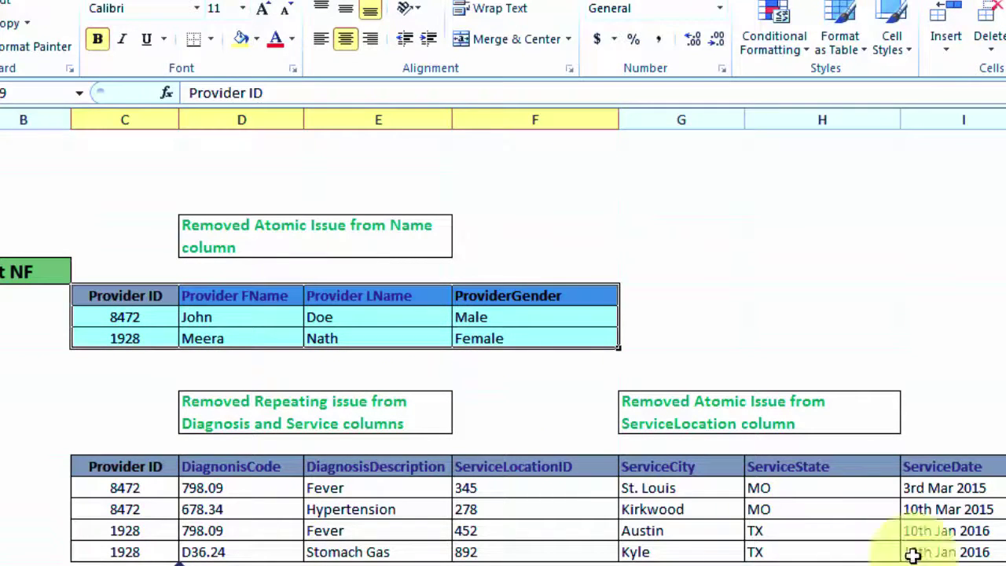
pyautogui.moveTo(111, 457); pyautogui.dragTo(924, 553)
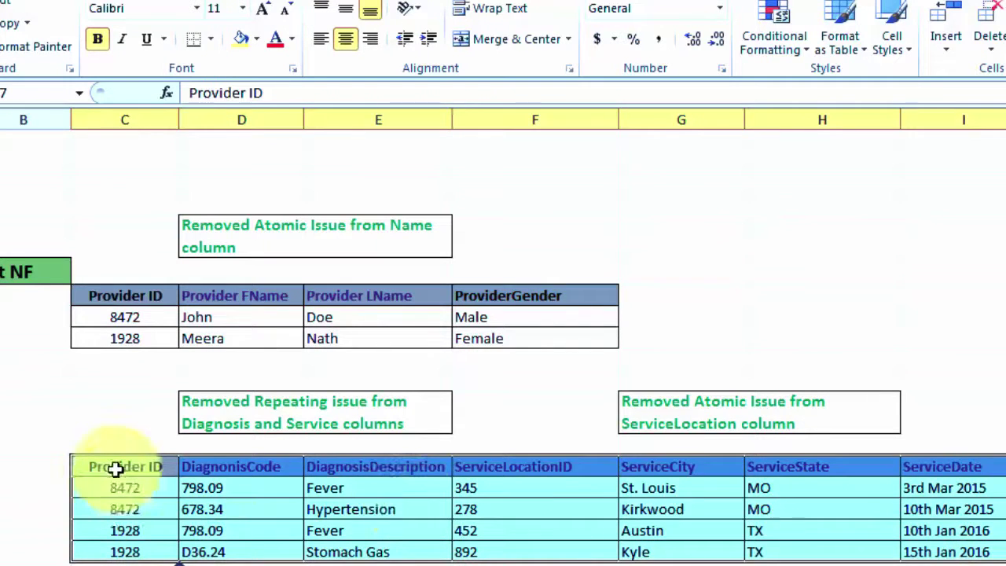
pyautogui.moveTo(117, 467); pyautogui.dragTo(116, 542)
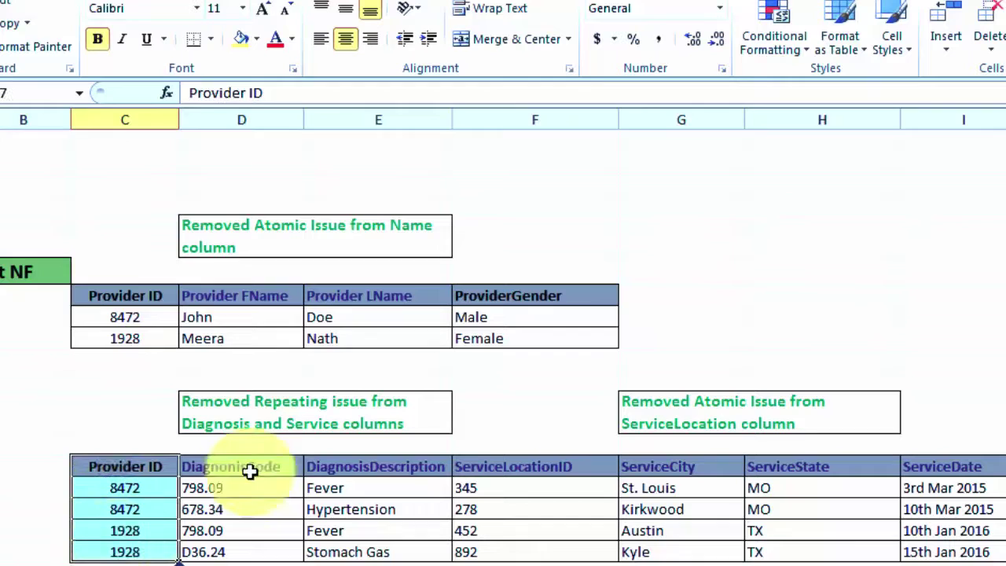
pyautogui.moveTo(249, 469); pyautogui.dragTo(931, 544)
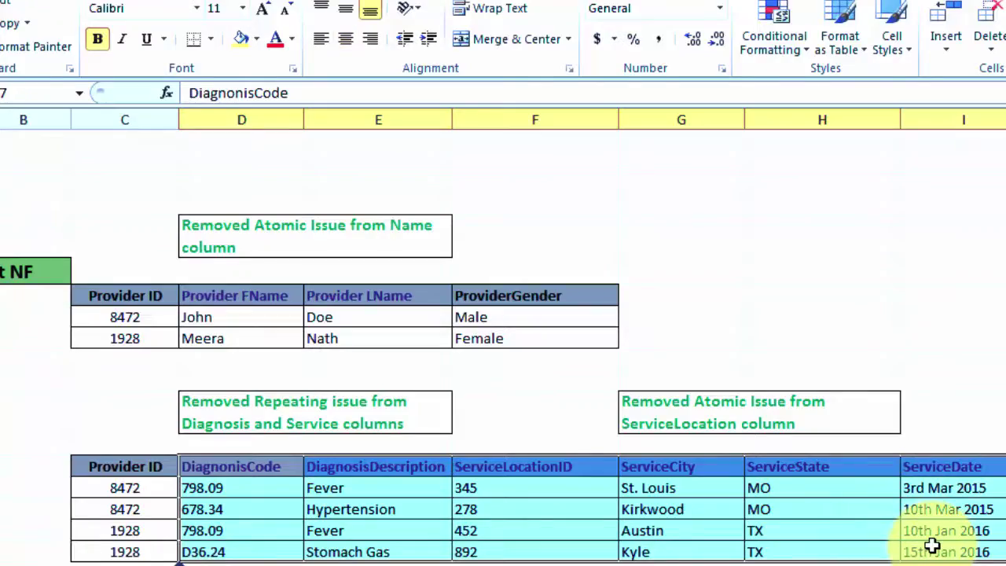
pyautogui.press('Down')
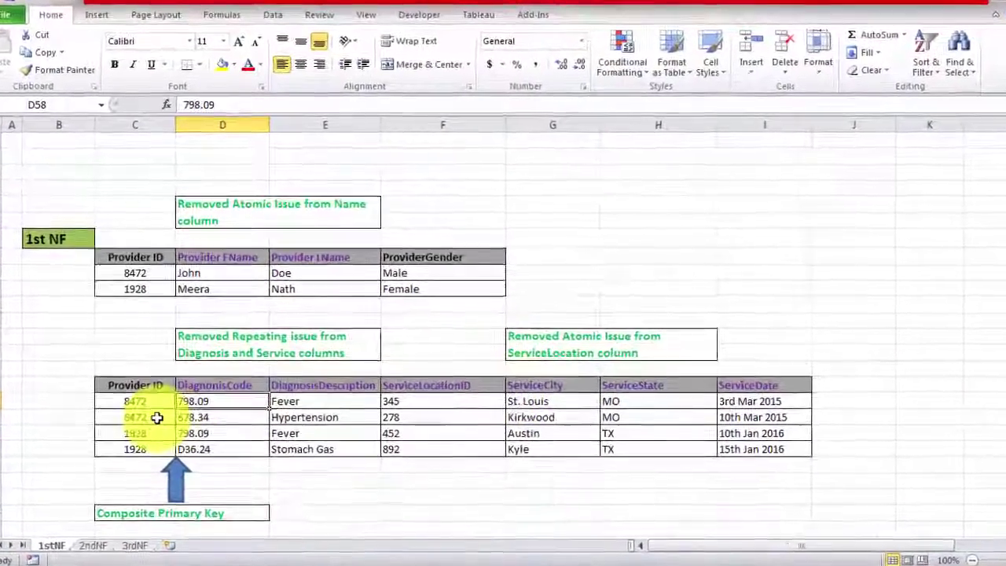
pyautogui.moveTo(135, 385); pyautogui.dragTo(137, 450)
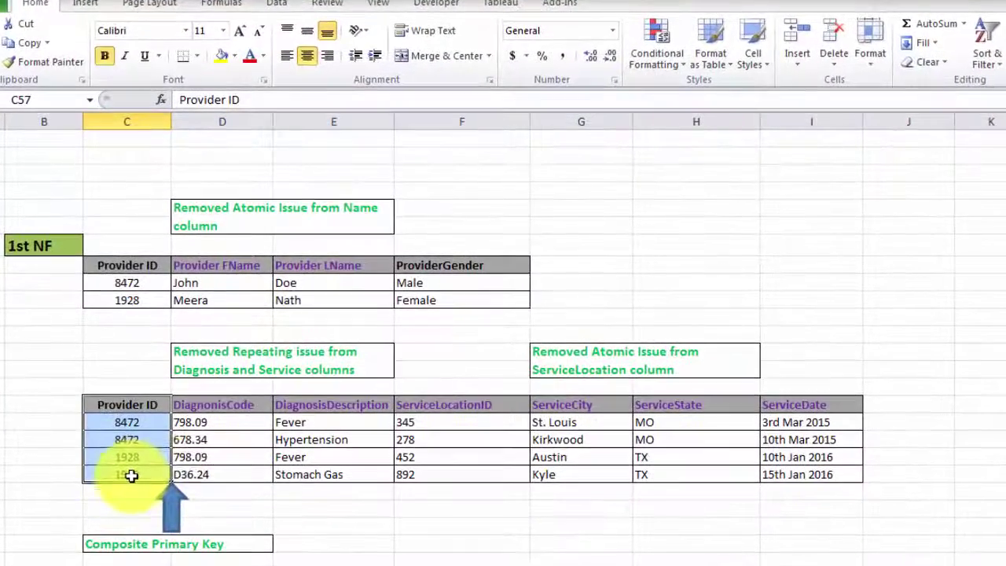
pyautogui.moveTo(213, 404); pyautogui.dragTo(214, 473)
pyautogui.moveTo(335, 421); pyautogui.dragTo(333, 475)
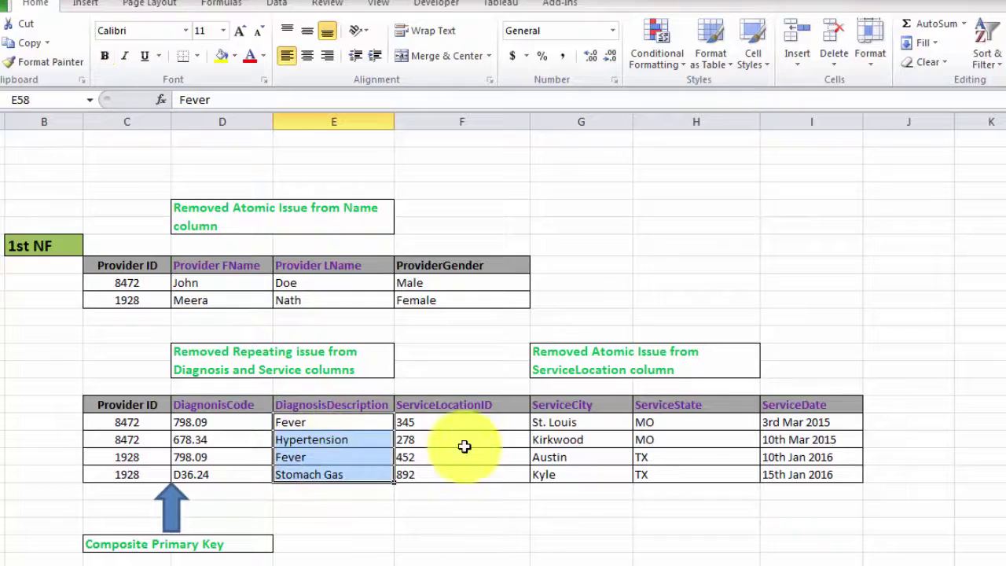
pyautogui.moveTo(449, 423); pyautogui.dragTo(454, 475)
pyautogui.click(584, 424)
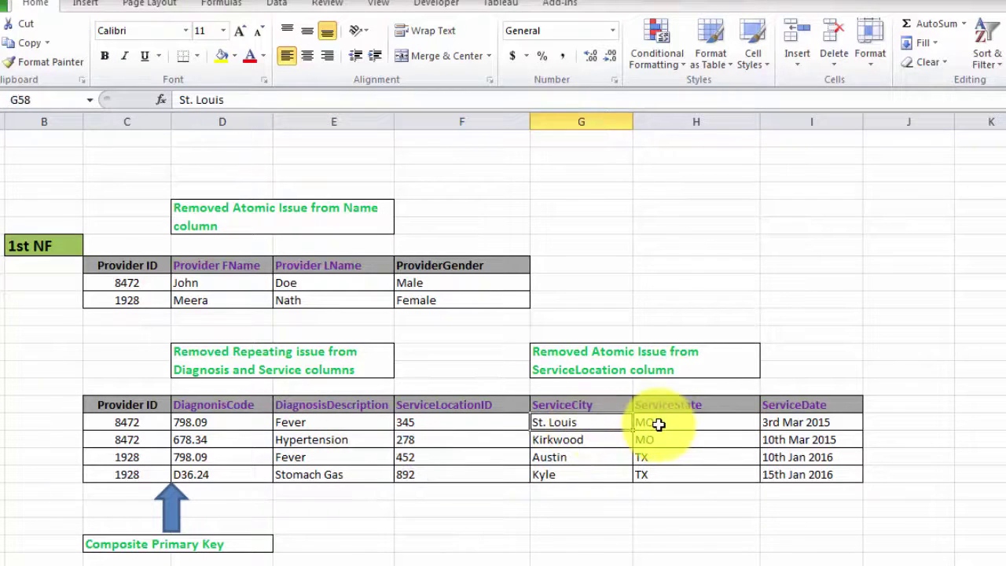
pyautogui.click(657, 424)
pyautogui.click(593, 457)
pyautogui.click(646, 456)
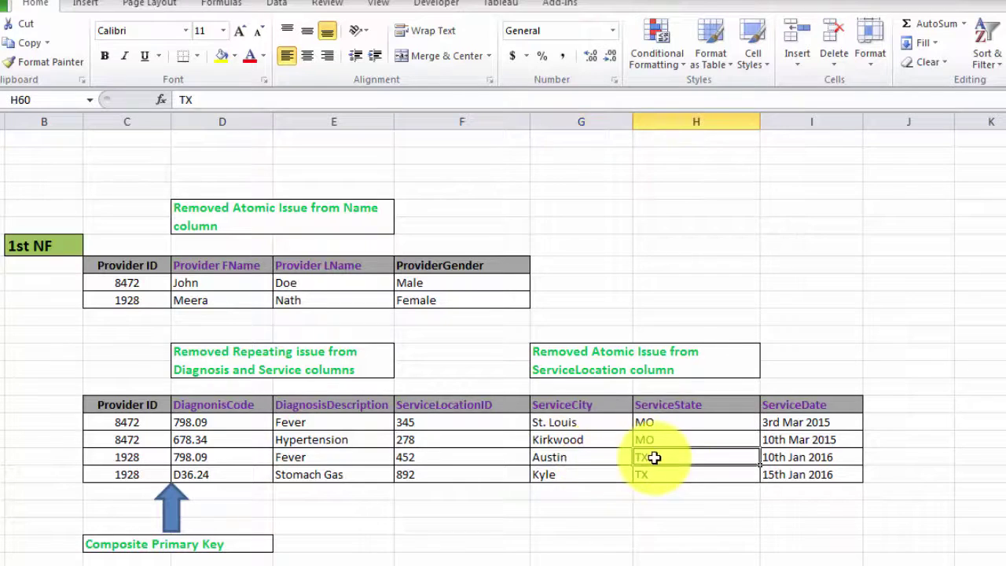
pyautogui.moveTo(789, 422); pyautogui.dragTo(791, 469)
pyautogui.click(558, 373)
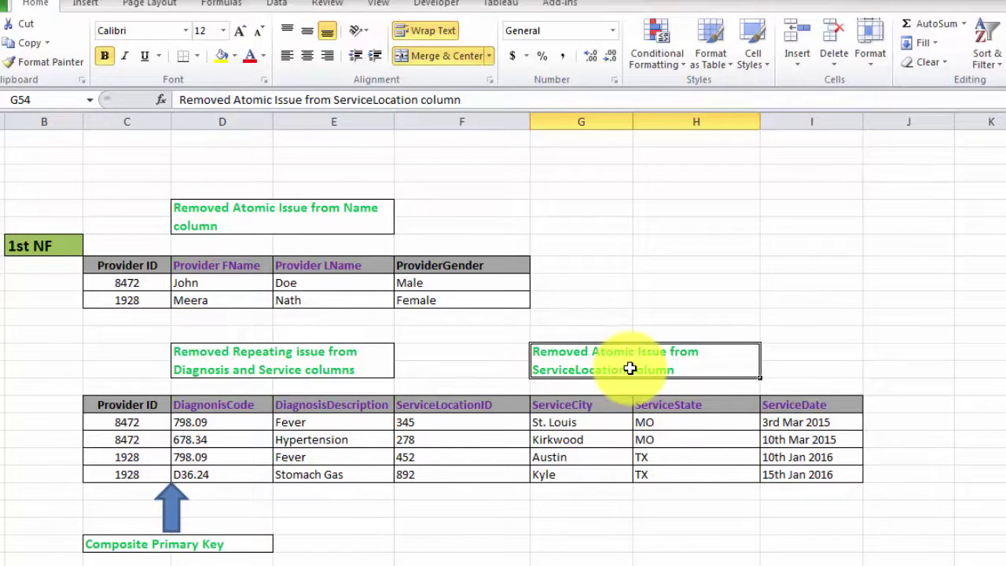
pyautogui.moveTo(574, 406); pyautogui.dragTo(664, 471)
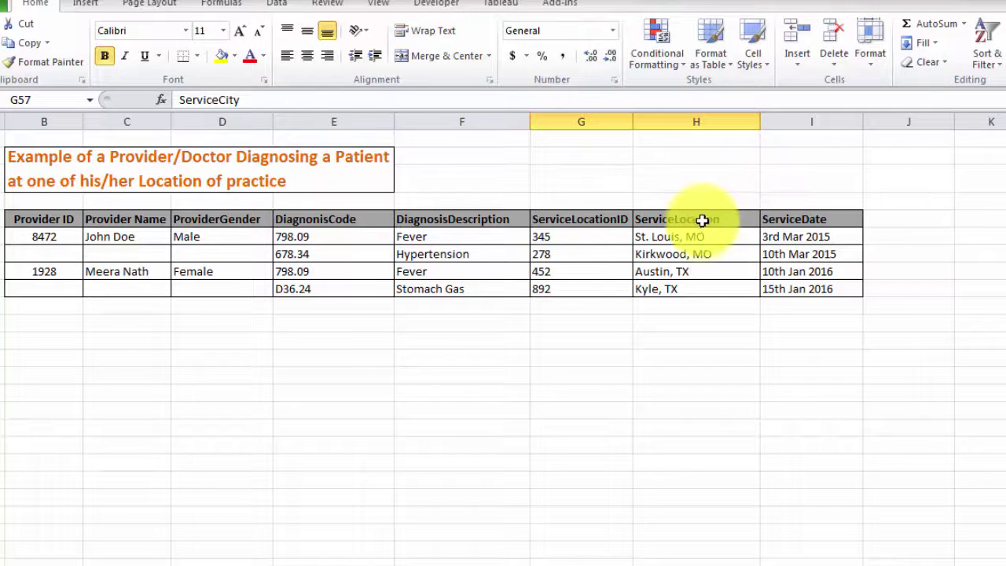
# - Mark the combined ServiceLocation values, the Provider ID/DiagnonisCode key columns, and provider 8472's two rows
pyautogui.moveTo(703, 219); pyautogui.dragTo(698, 285)
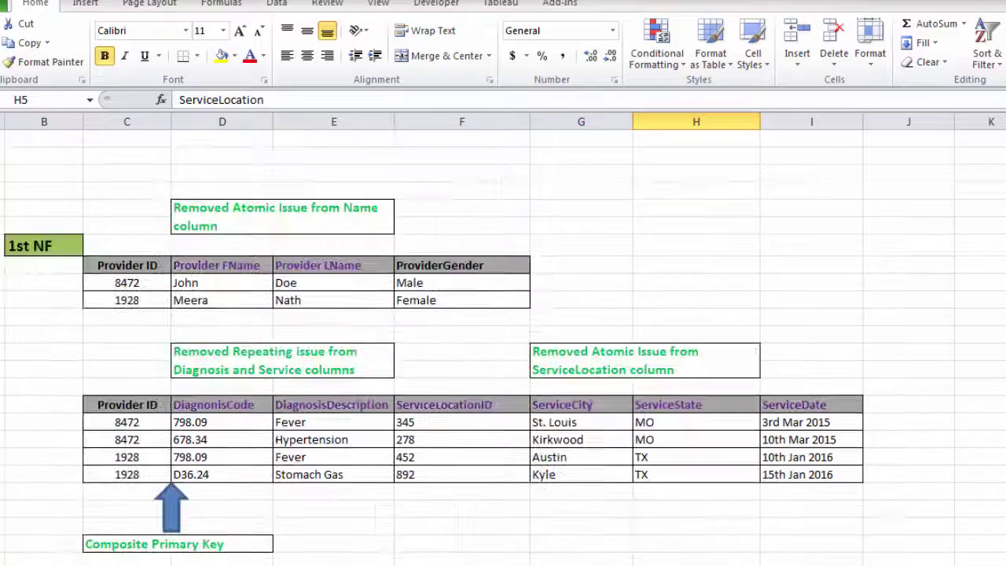
pyautogui.moveTo(153, 406); pyautogui.dragTo(782, 467)
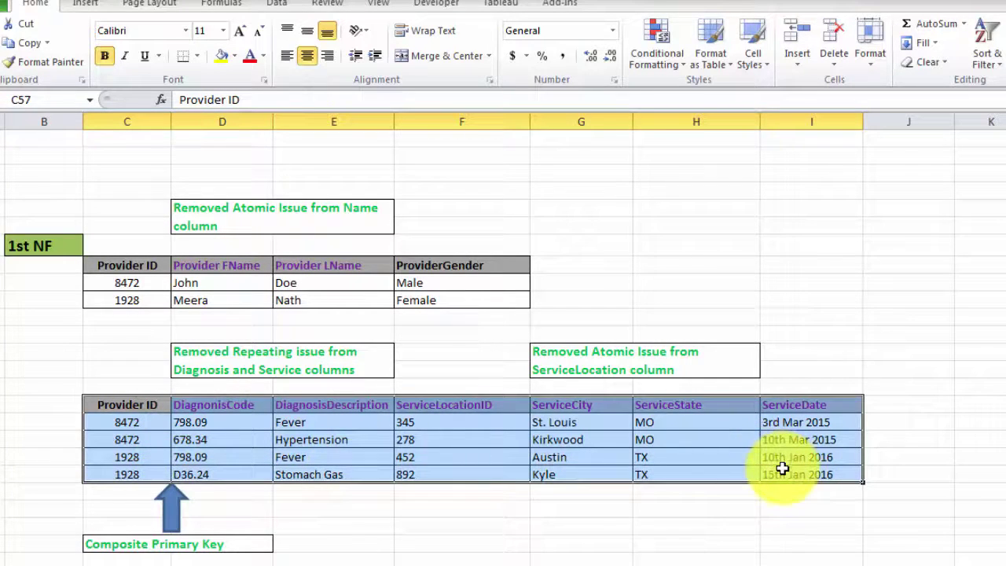
pyautogui.click(226, 404)
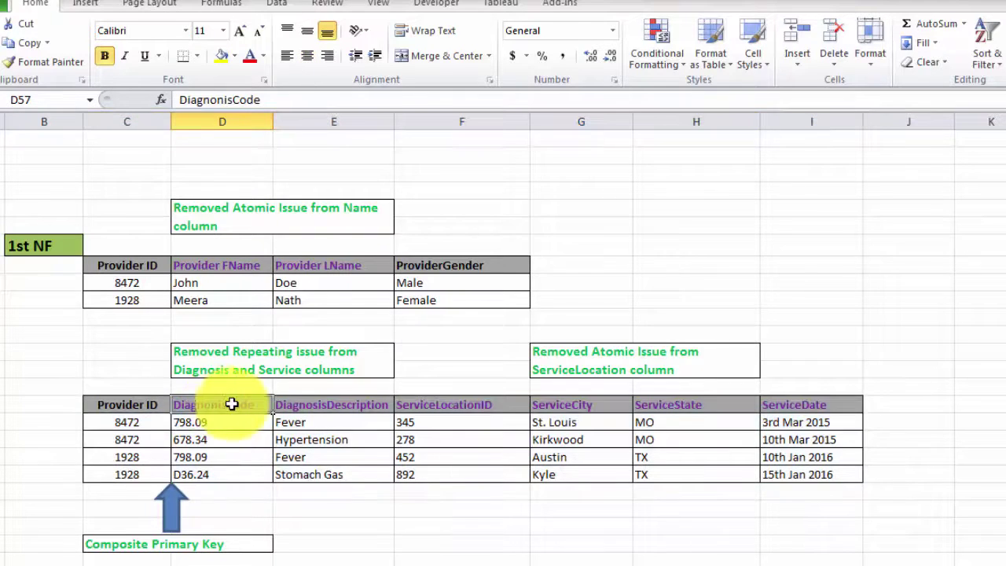
pyautogui.moveTo(233, 405); pyautogui.dragTo(647, 468)
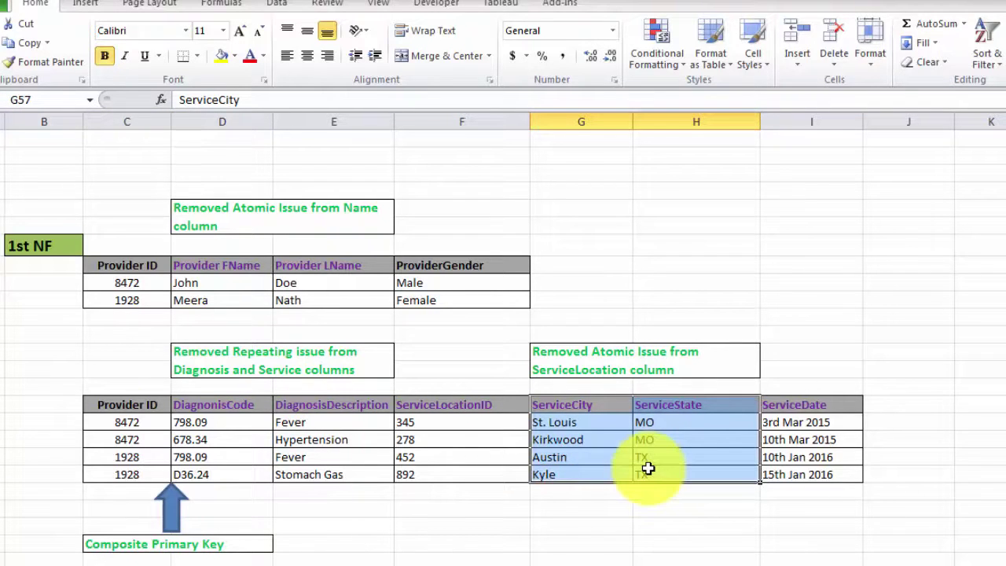
pyautogui.moveTo(119, 422); pyautogui.dragTo(628, 477)
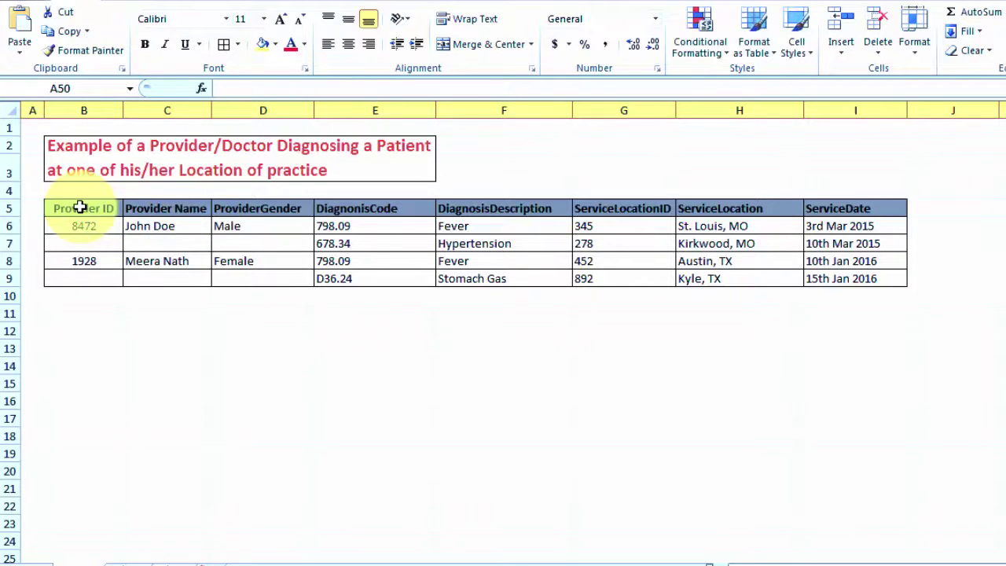
pyautogui.moveTo(80, 206); pyautogui.dragTo(818, 282)
pyautogui.click(659, 383)
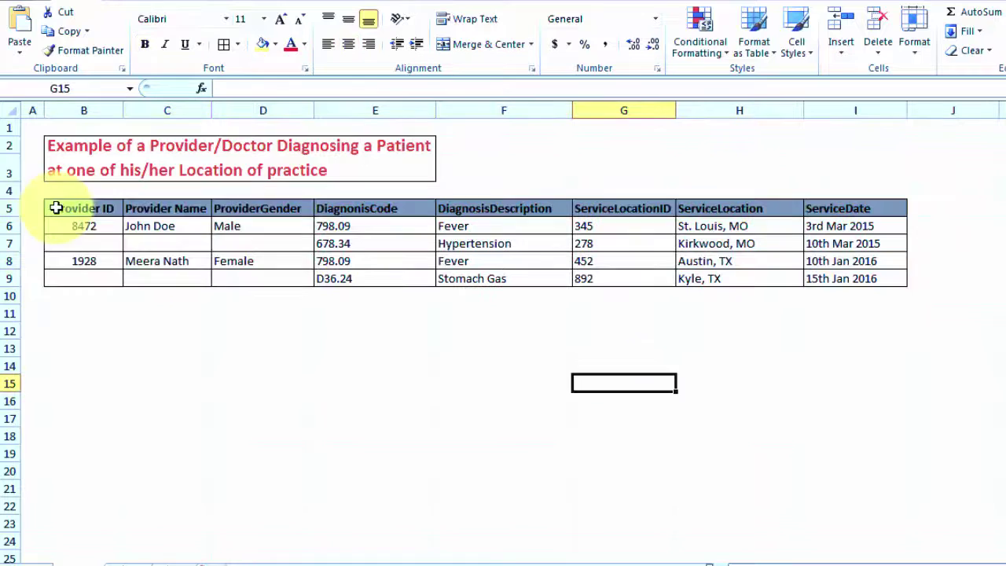
pyautogui.moveTo(56, 207); pyautogui.dragTo(236, 274)
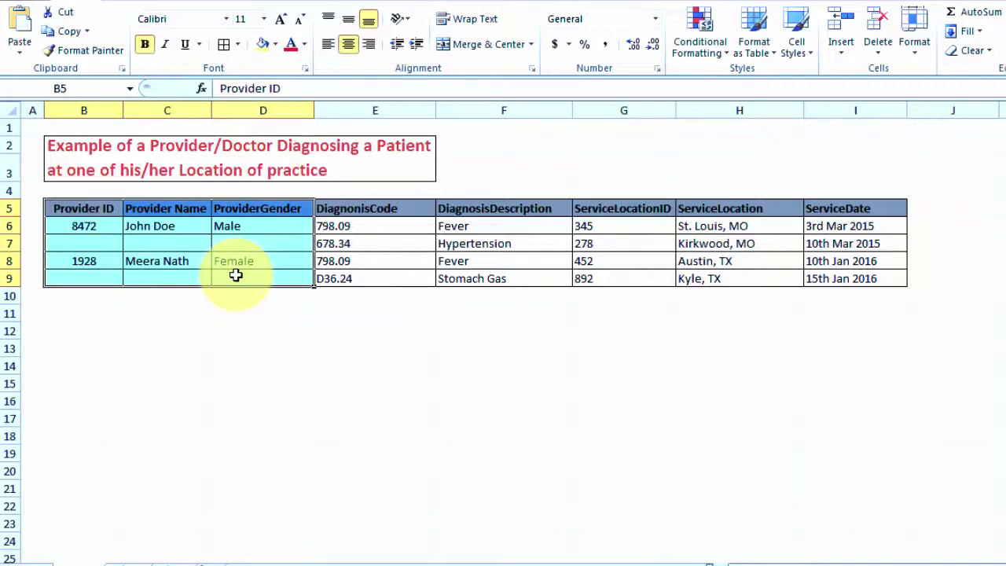
pyautogui.moveTo(409, 207); pyautogui.dragTo(808, 280)
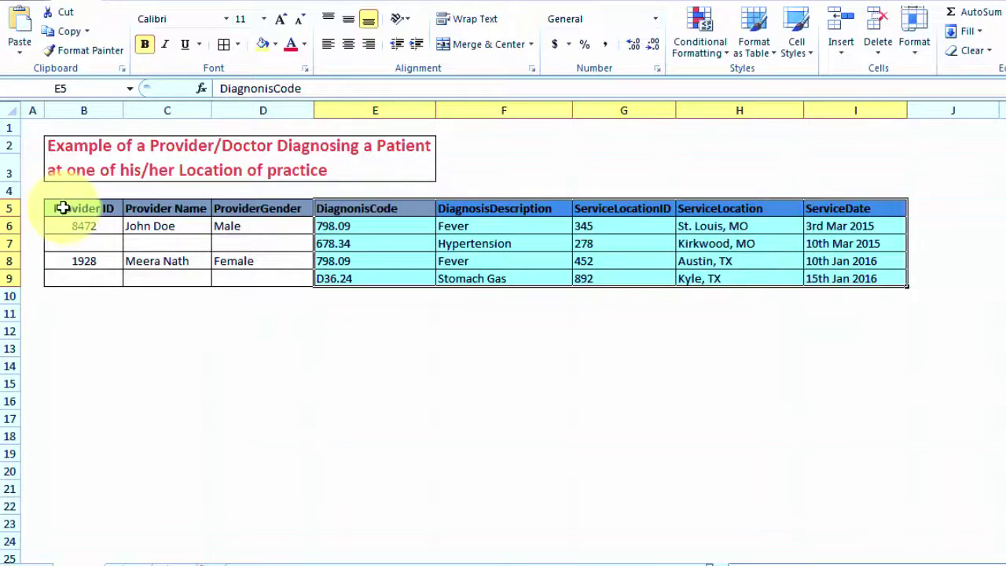
pyautogui.moveTo(63, 209); pyautogui.dragTo(73, 277)
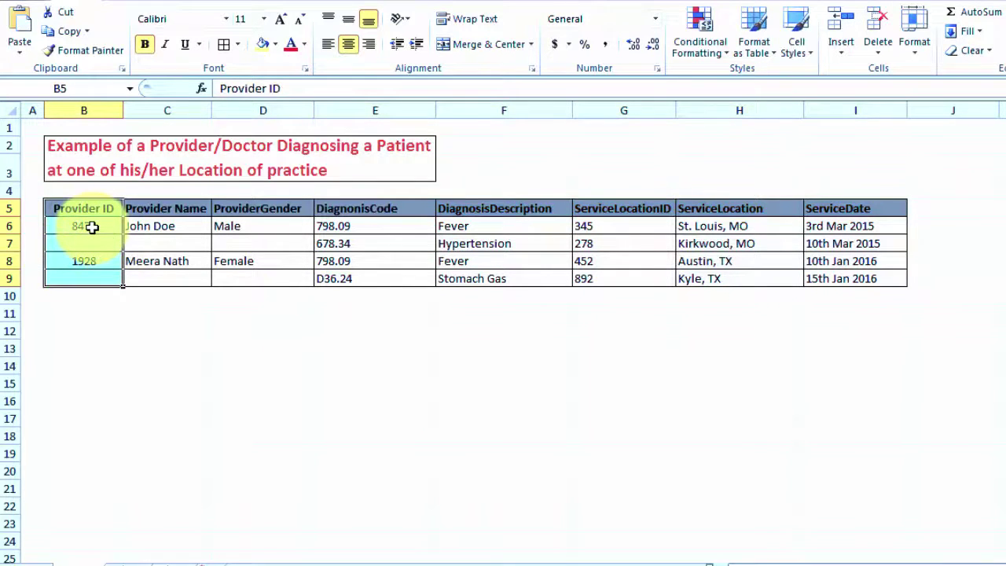
pyautogui.click(91, 226)
pyautogui.click(257, 242)
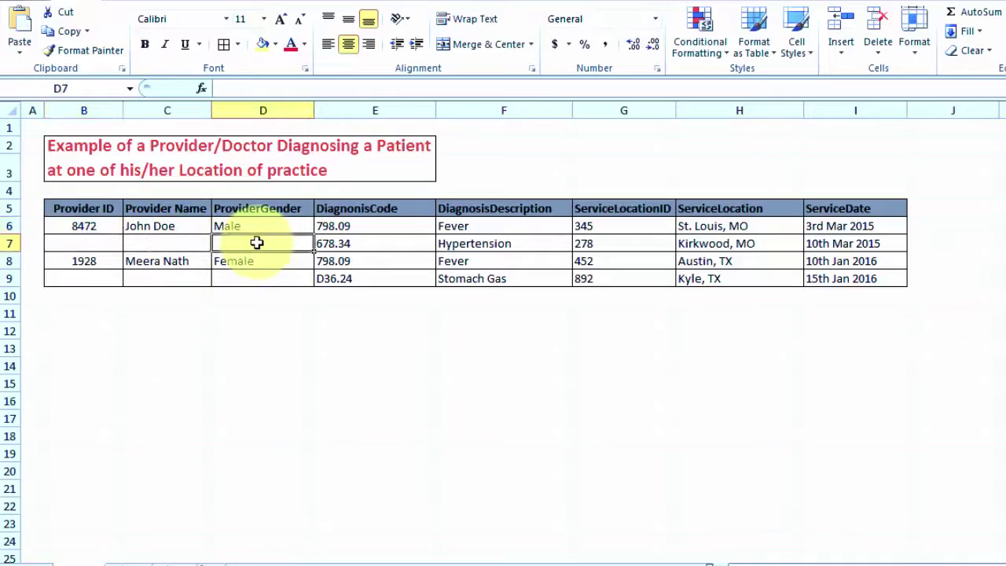
pyautogui.click(279, 277)
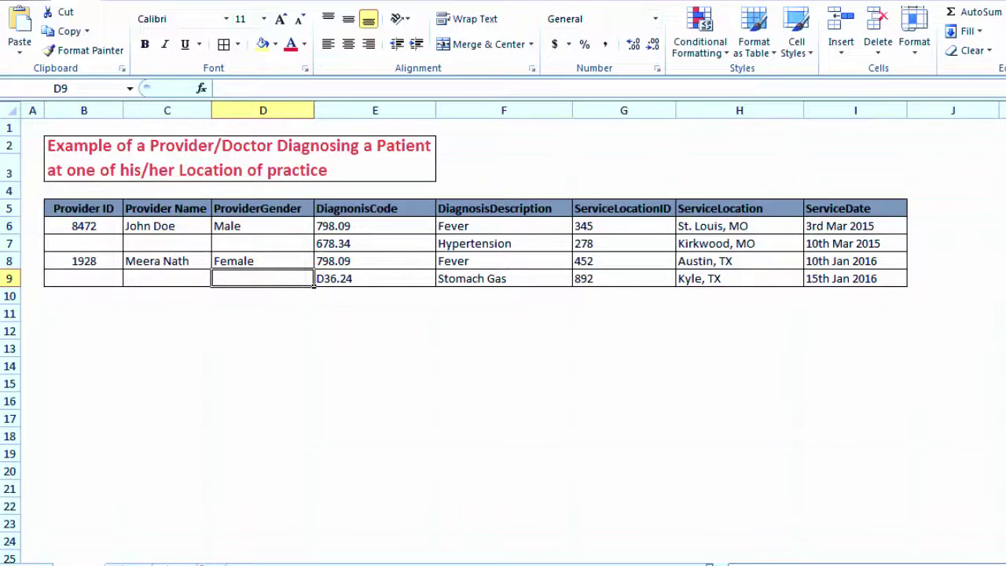
# - Select the lower table's Provider ID and DiagnonisCode key columns, then the 8472/798.09 pair
pyautogui.scroll(-14, 406, 539)
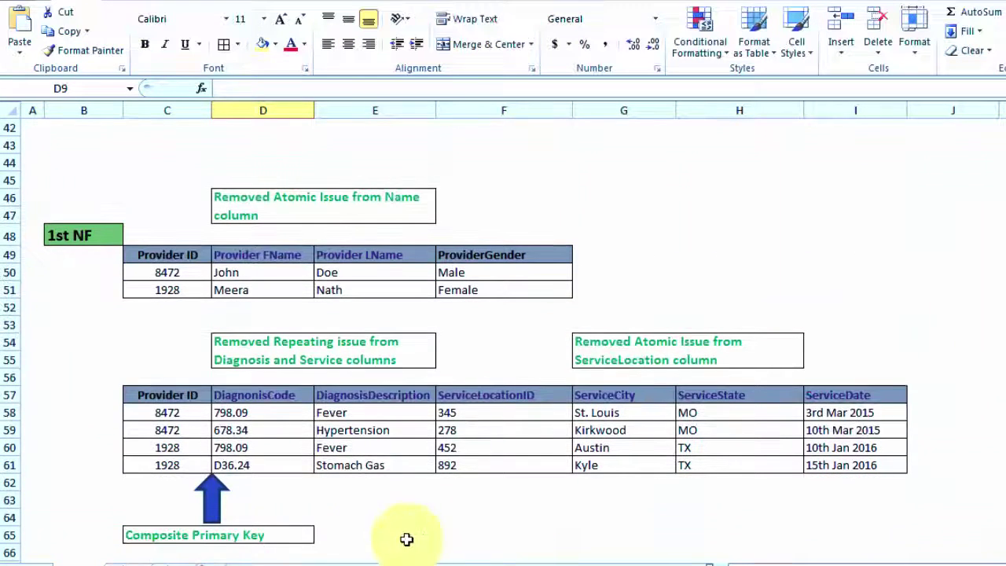
pyautogui.moveTo(167, 394); pyautogui.dragTo(263, 465)
pyautogui.moveTo(168, 412); pyautogui.dragTo(262, 412)
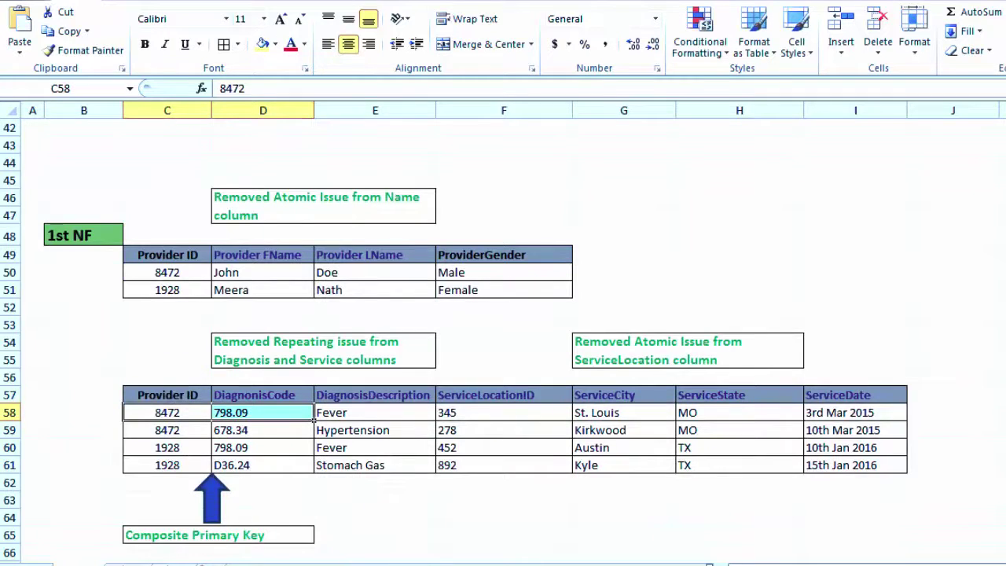